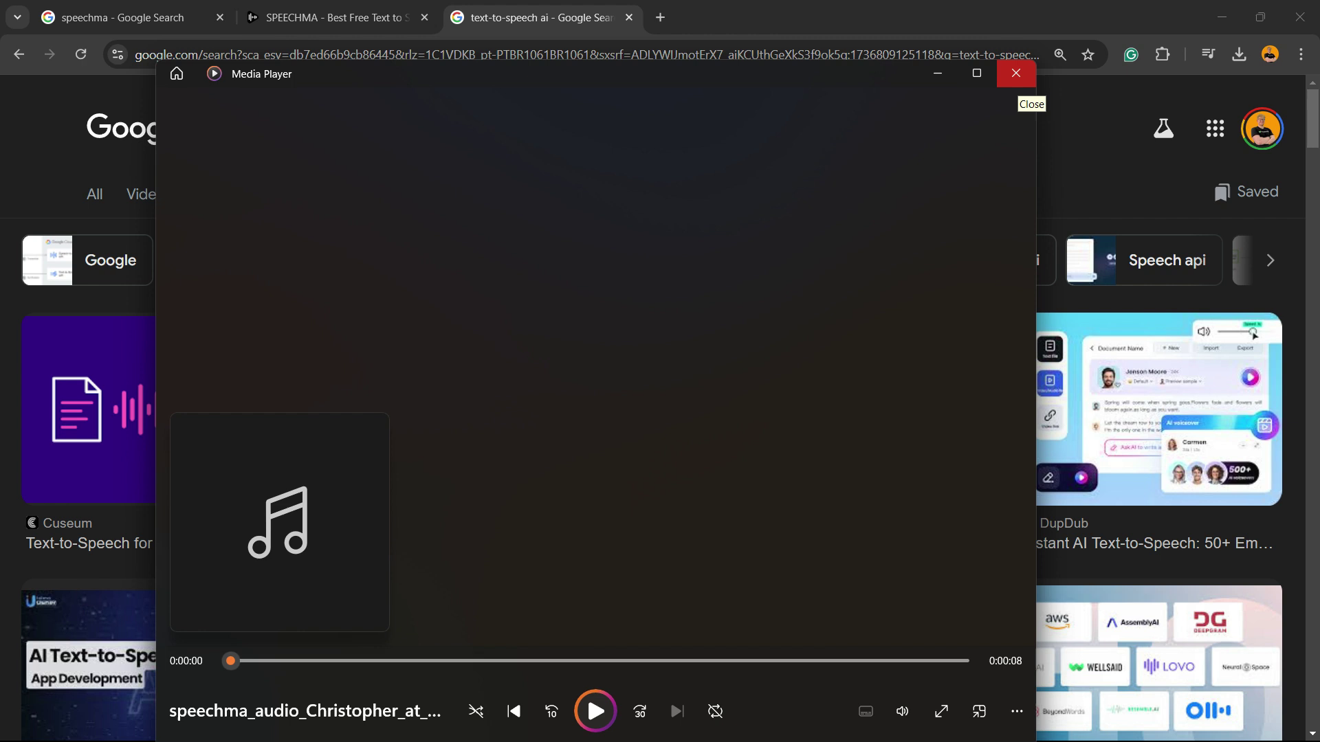
# Close the audio player window and switch to the speechma search results in the browser
pyautogui.click(1016, 73)
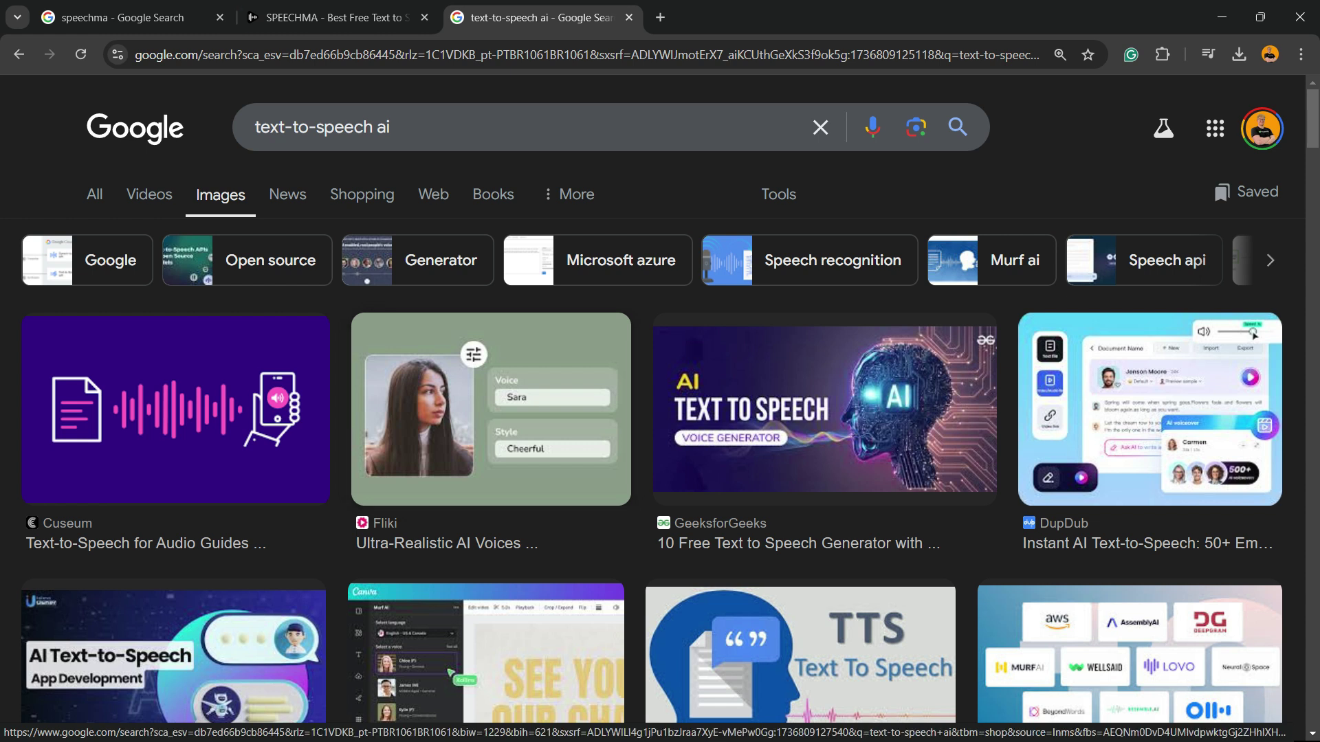
pyautogui.hotkey('ctrl', 'shift', 'Tab')
pyautogui.hotkey('ctrl', 'shift', 'Tab')
pyautogui.scroll(3, 400, 208)
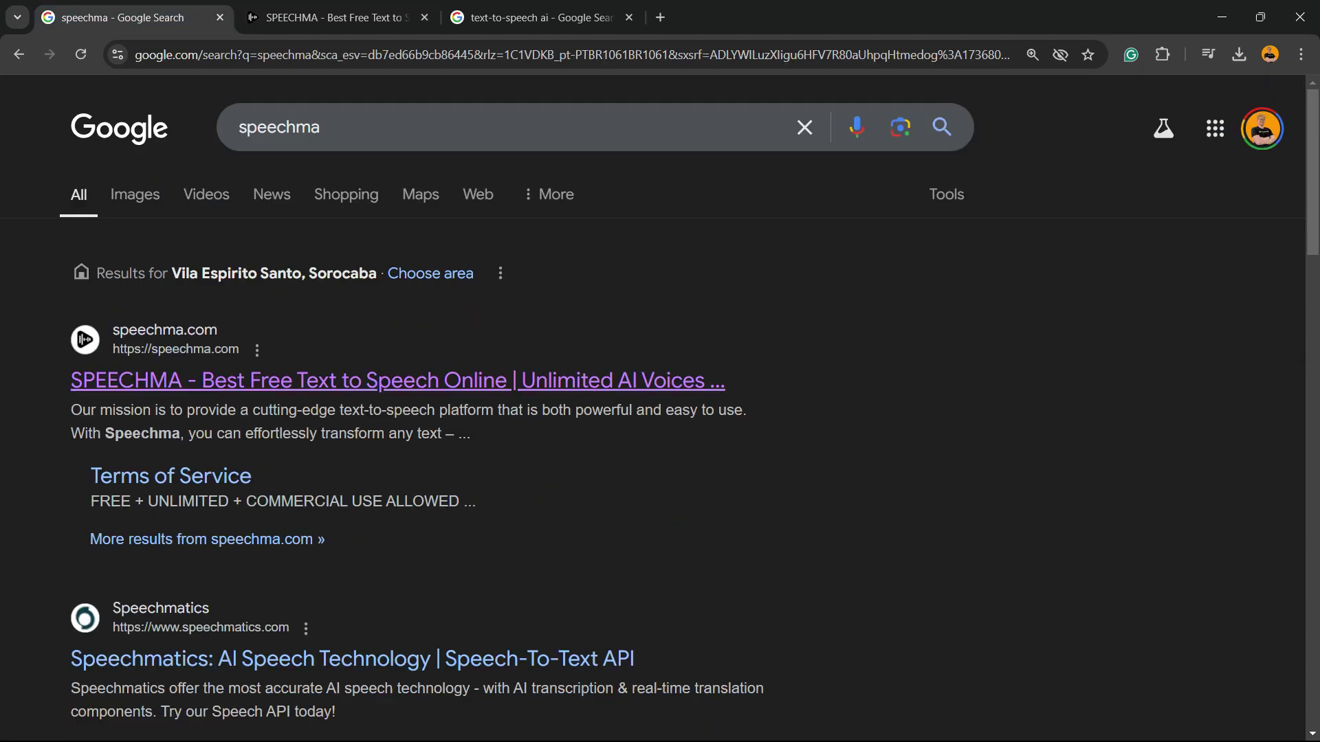
# Look at the speechma search query and its first result, and switch to the open SPEECHMA site
pyautogui.doubleClick(384, 126)
pyautogui.click(384, 127)
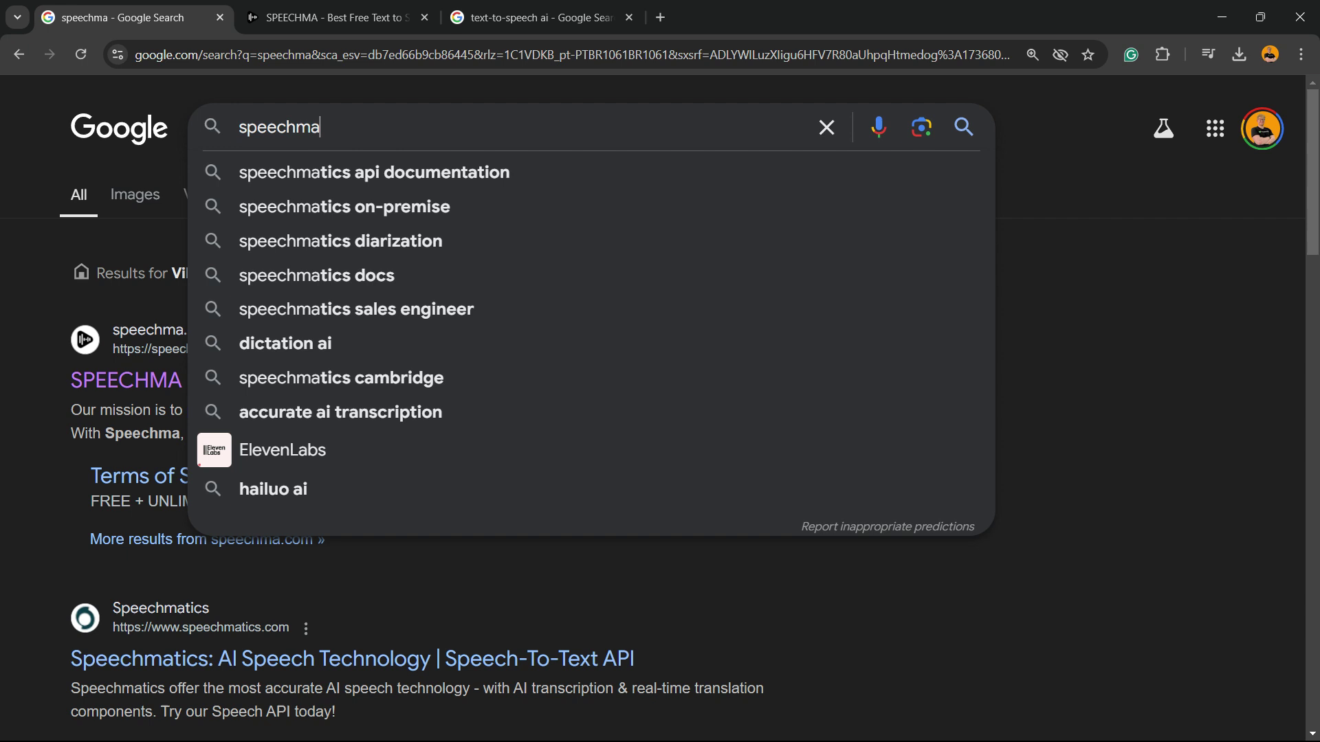
pyautogui.click(1039, 323)
pyautogui.moveTo(69, 380)
pyautogui.mouseDown()
pyautogui.moveTo(260, 380)
pyautogui.moveTo(70, 381)
pyautogui.mouseUp()
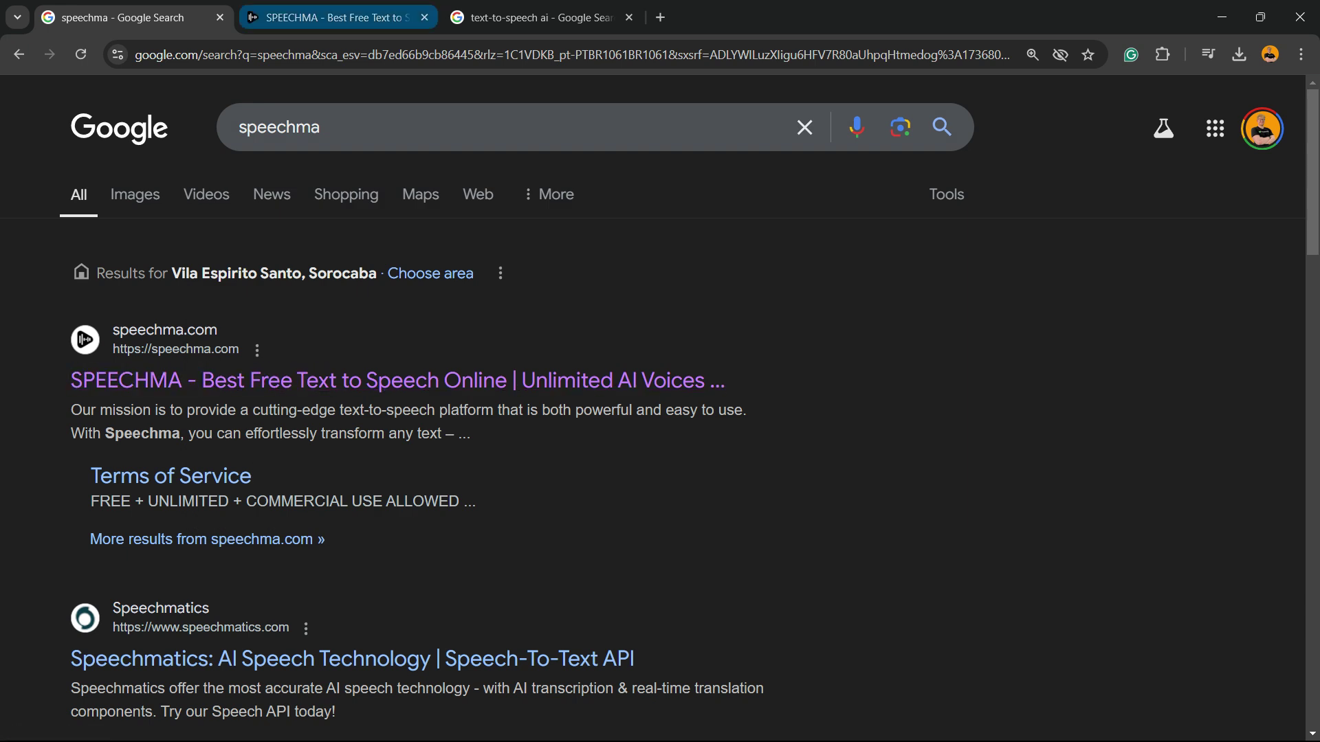
pyautogui.click(337, 18)
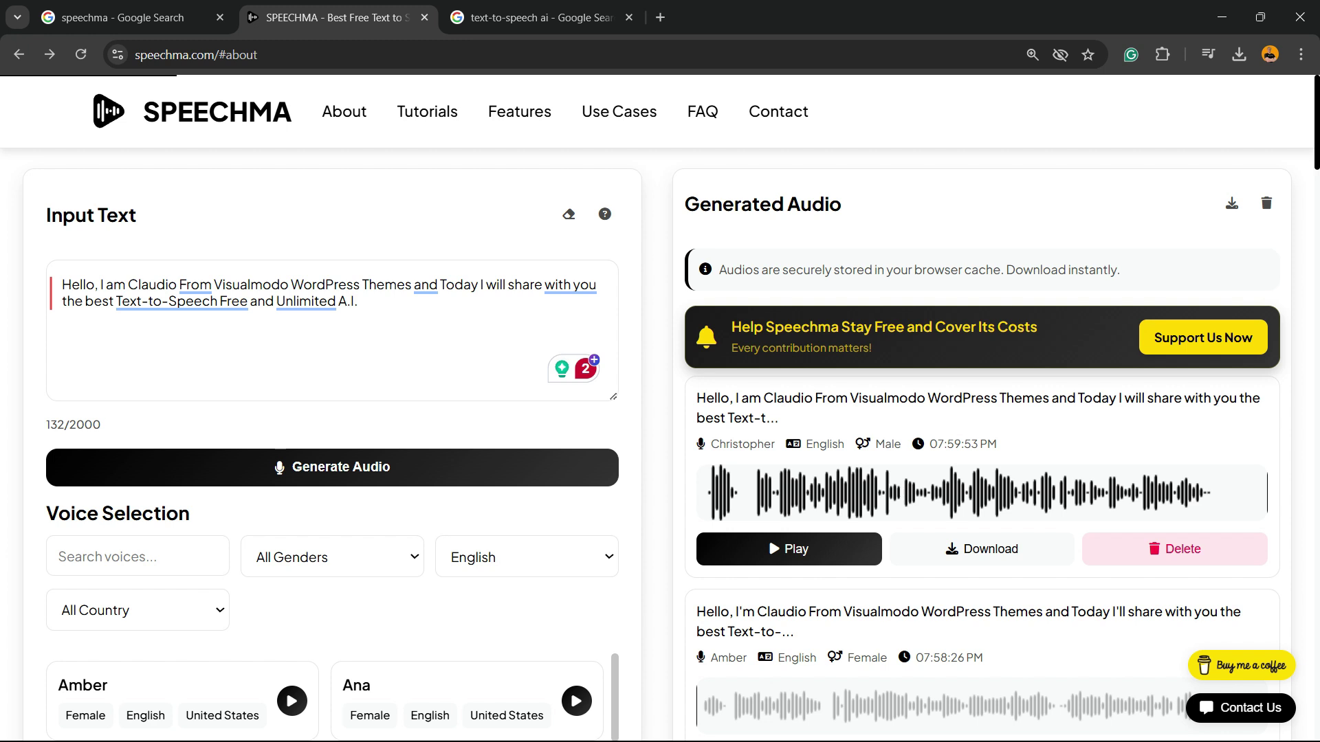
# Enlarge the SPEECHMA page by one zoom level and select all of the input text
pyautogui.hotkey('ctrl', '+')
pyautogui.hotkey('ctrl', '+')
pyautogui.tripleClick(199, 465)
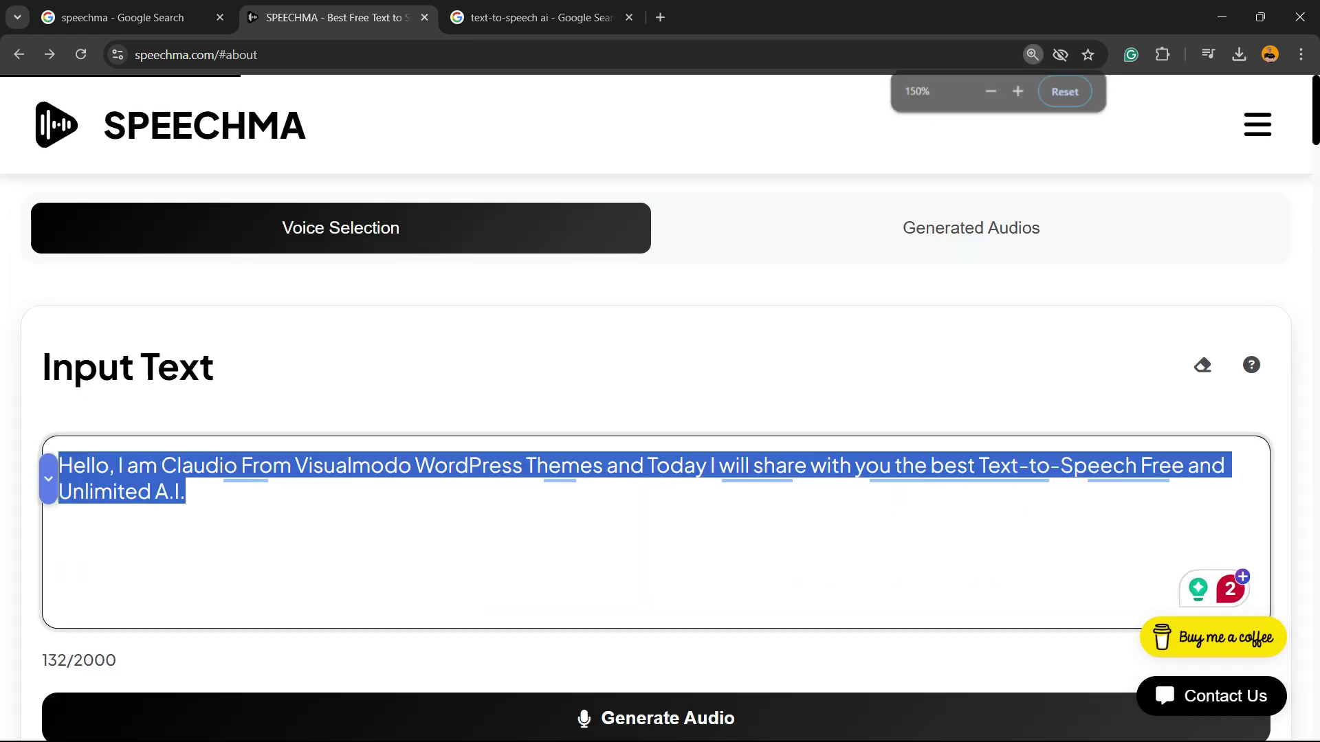
pyautogui.click(187, 492)
pyautogui.hotkey('ctrl', '-')
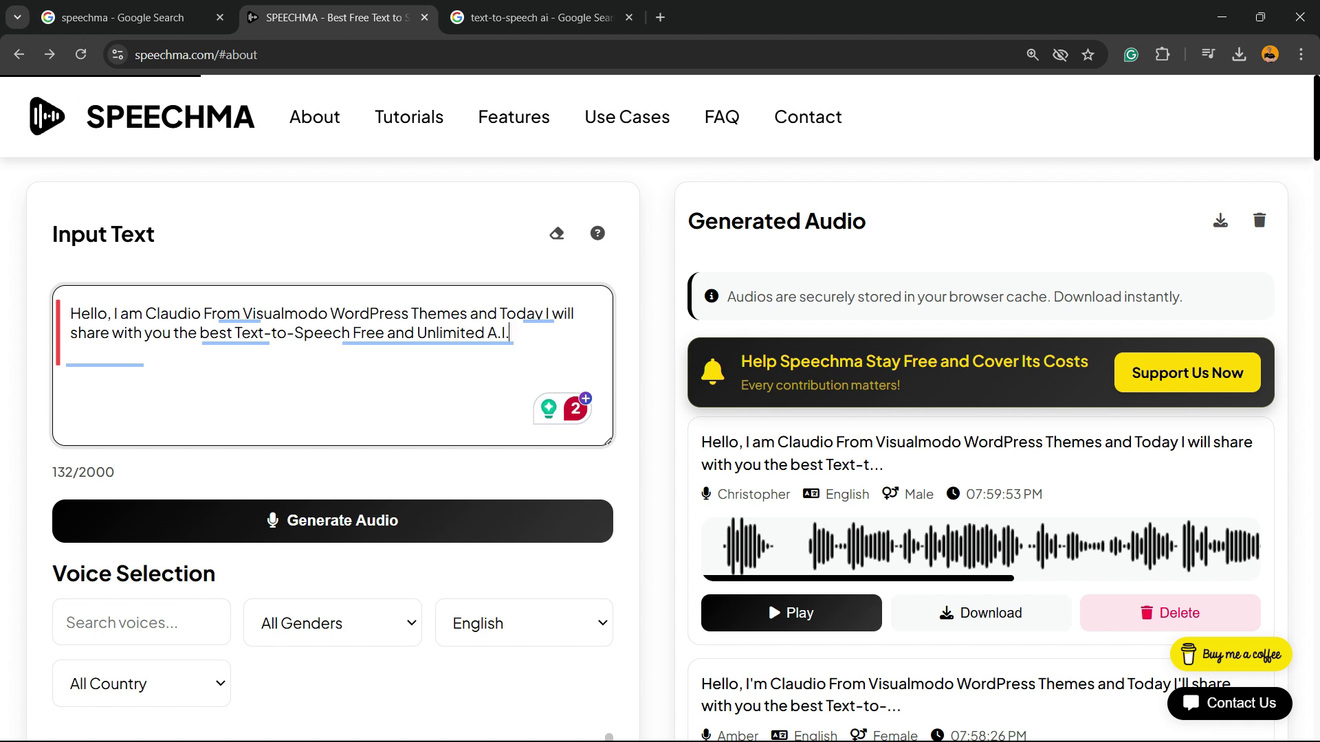
pyautogui.hotkey('ctrl', 'a')
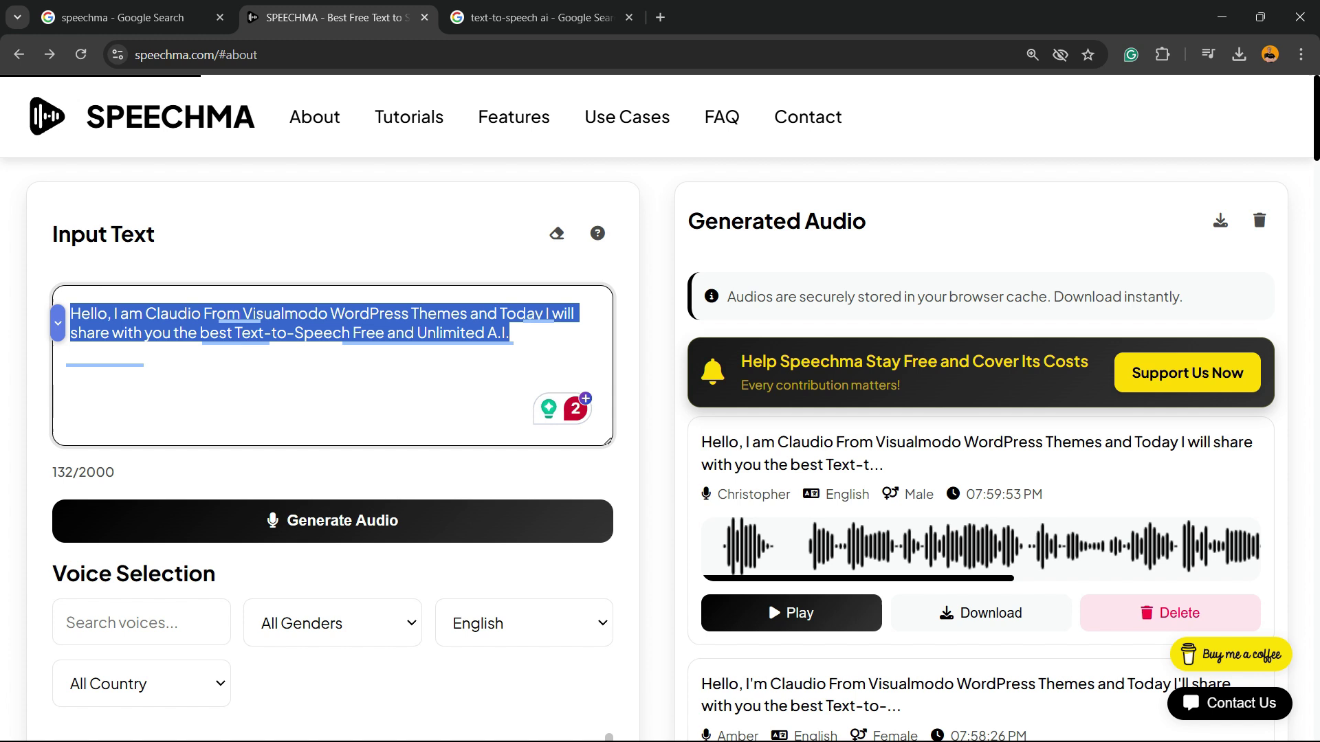
# Examine the languages offered in the voice language filter and close the list without changing the selection
pyautogui.scroll(-2, 660, 446)
pyautogui.click(524, 452)
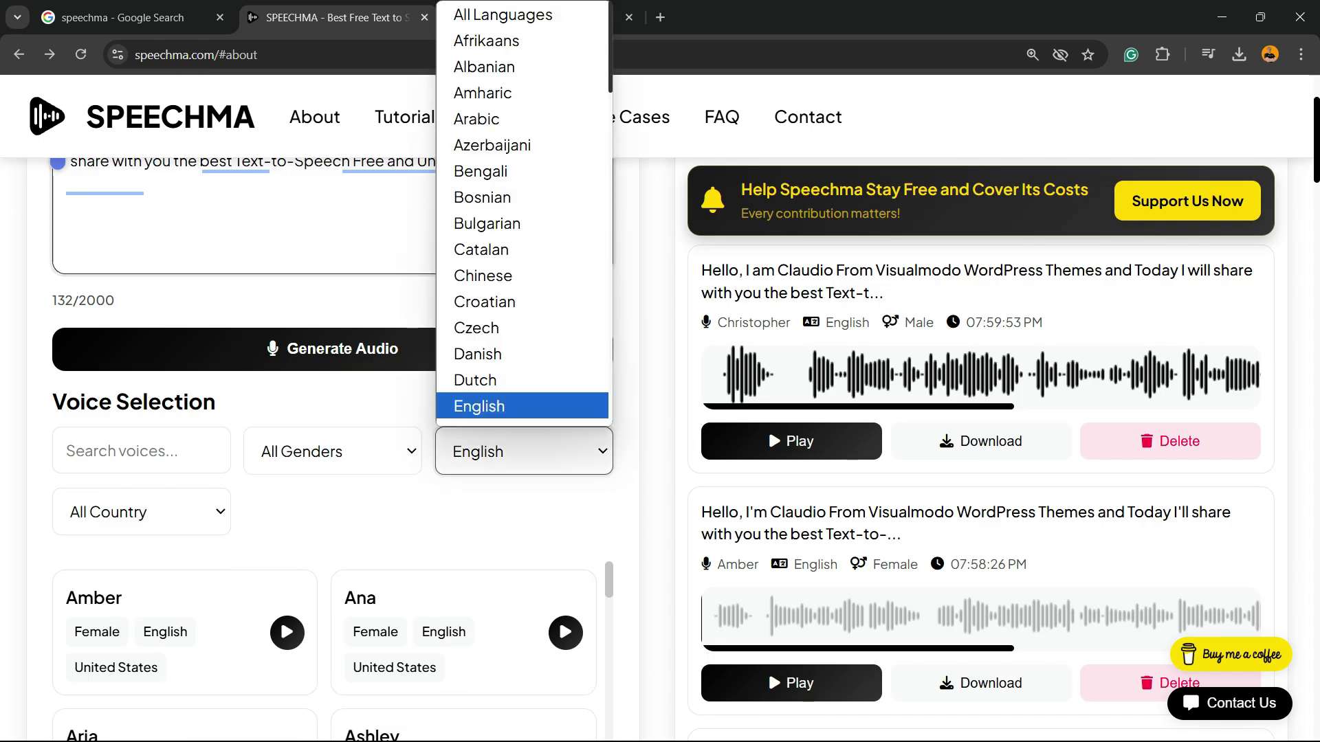
pyautogui.scroll(-5, 525, 275)
pyautogui.scroll(-12, 525, 335)
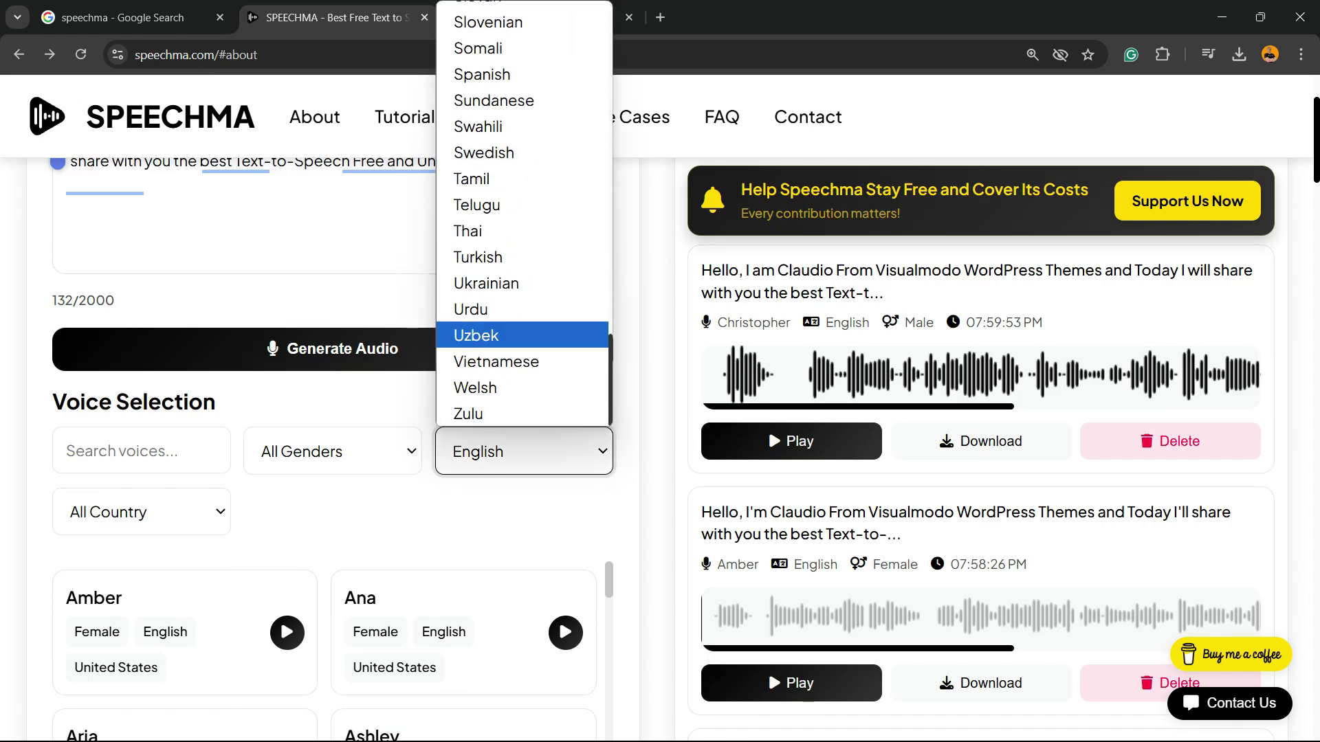
pyautogui.scroll(15, 523, 329)
pyautogui.press('Escape')
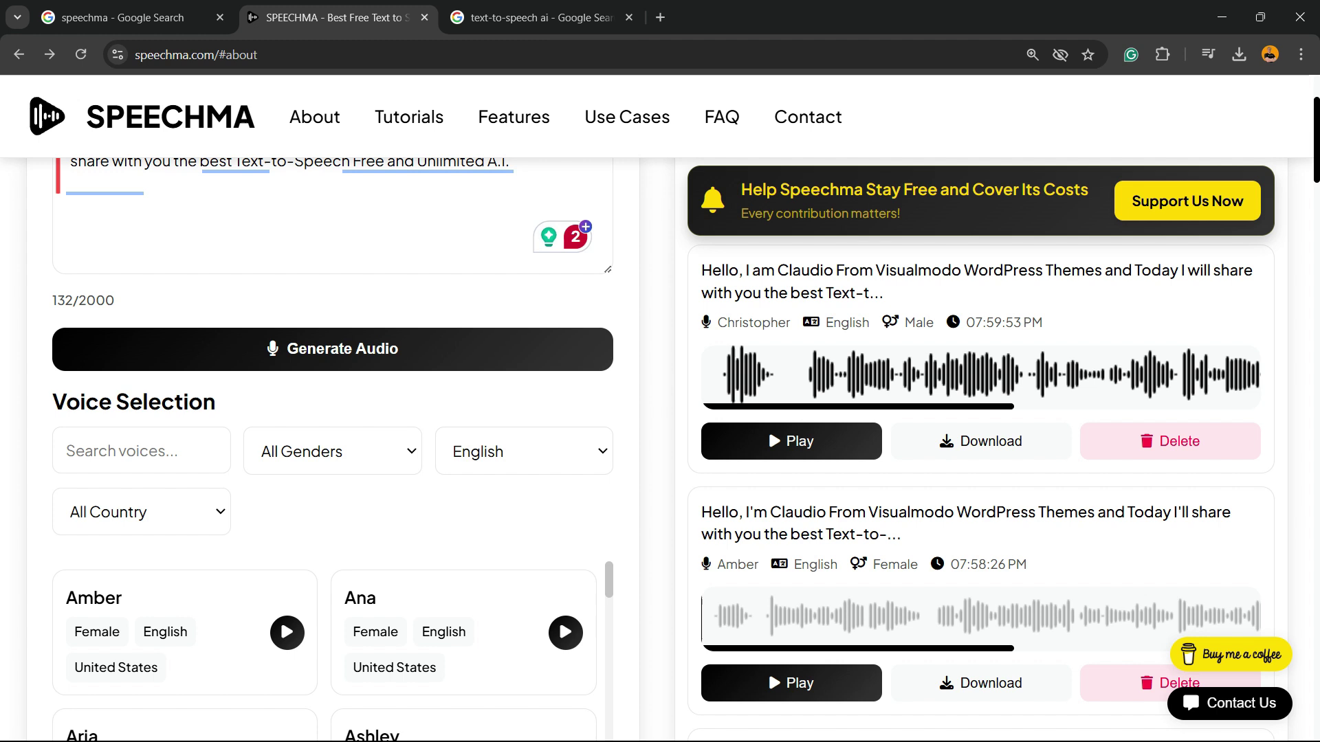
# Check the gender options available for filtering voices, keeping All Genders selected
pyautogui.click(333, 452)
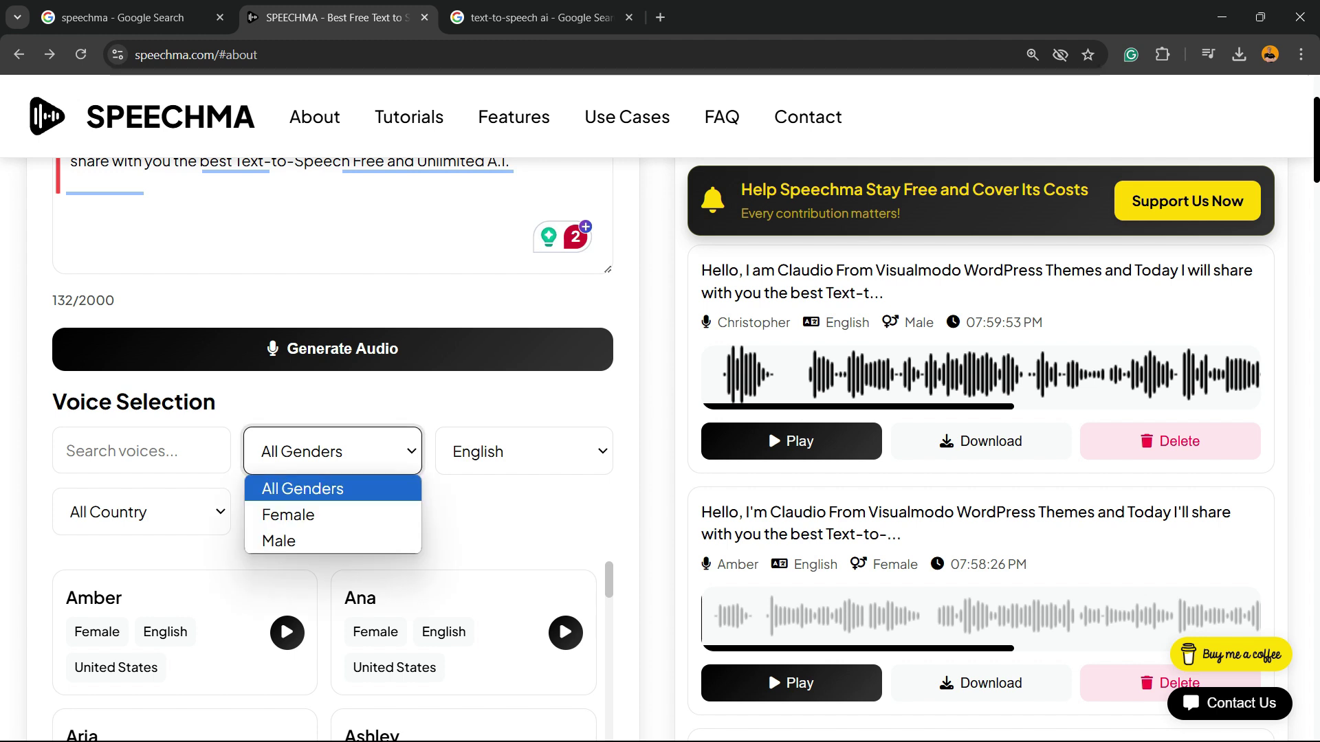
pyautogui.press('Escape')
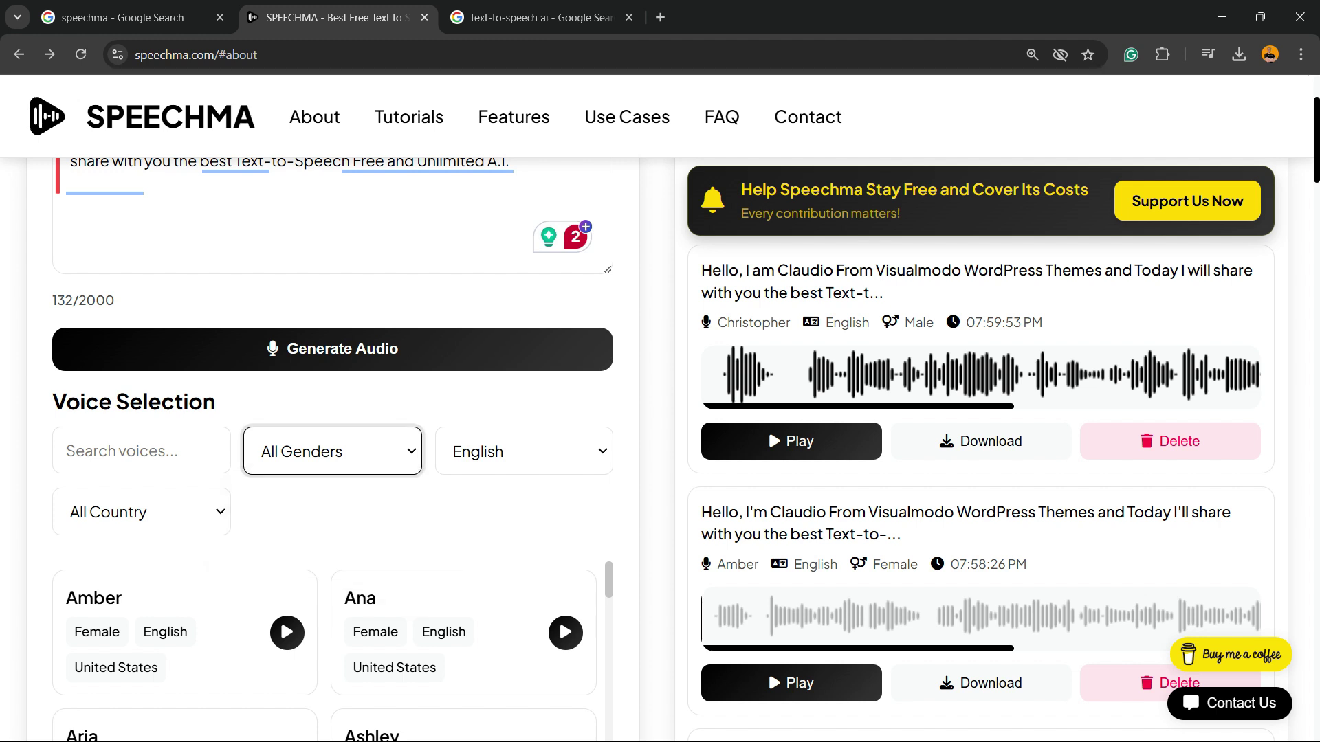
pyautogui.hotkey('shift', 'Tab')
pyautogui.click(289, 511)
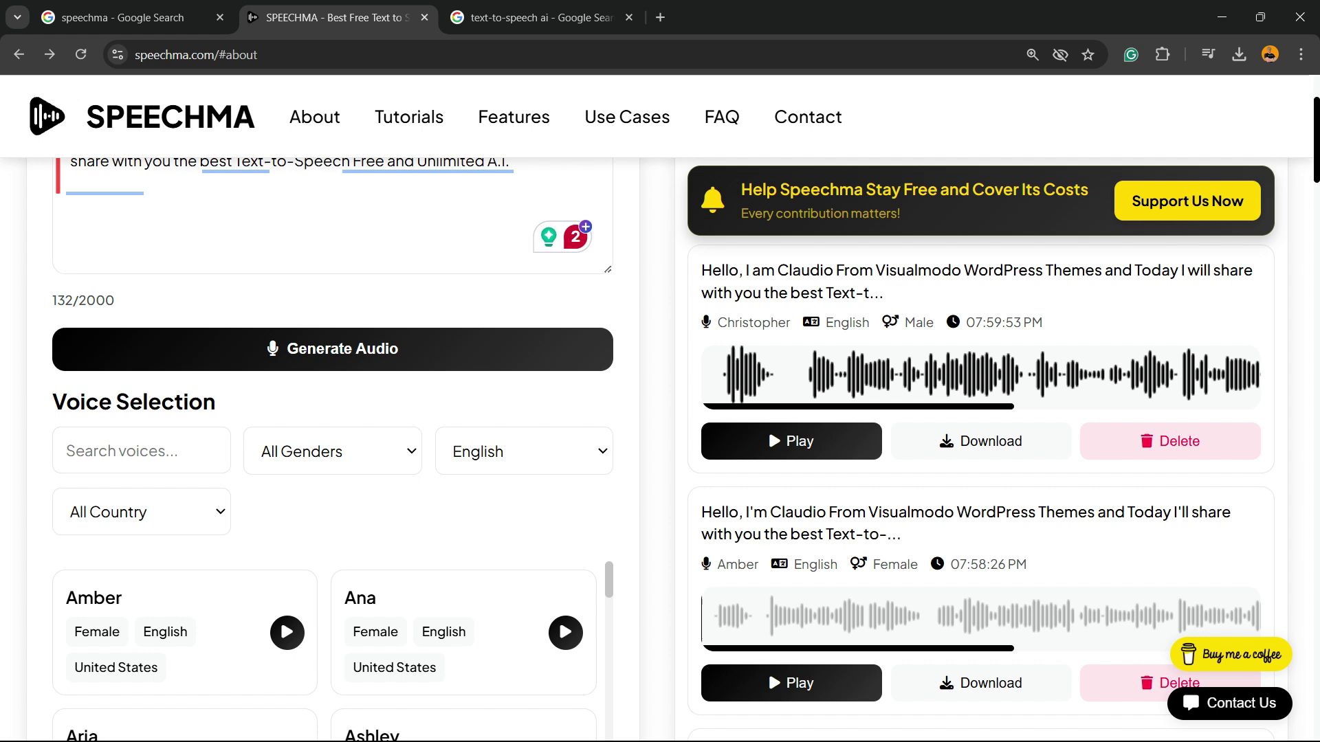
# Look through the English voice cards for the United States, and return to the input text
pyautogui.scroll(-2, 290, 509)
pyautogui.press('Tab')
pyautogui.press('Tab')
pyautogui.press('Tab')
pyautogui.press('Tab')
pyautogui.press('Tab')
pyautogui.press('Tab')
pyautogui.press('Tab')
pyautogui.press('Tab')
pyautogui.press('Tab')
pyautogui.press('Tab')
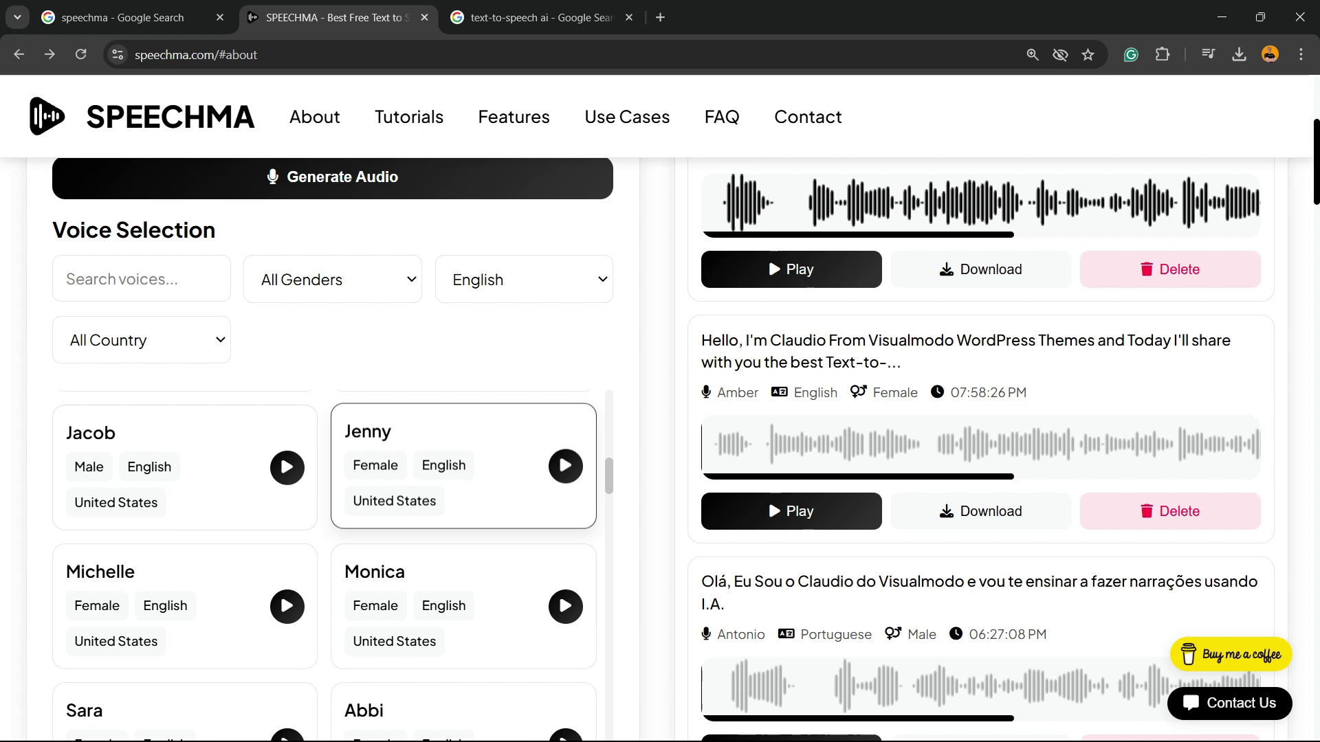
pyautogui.scroll(8, 453, 475)
pyautogui.scroll(5, 465, 605)
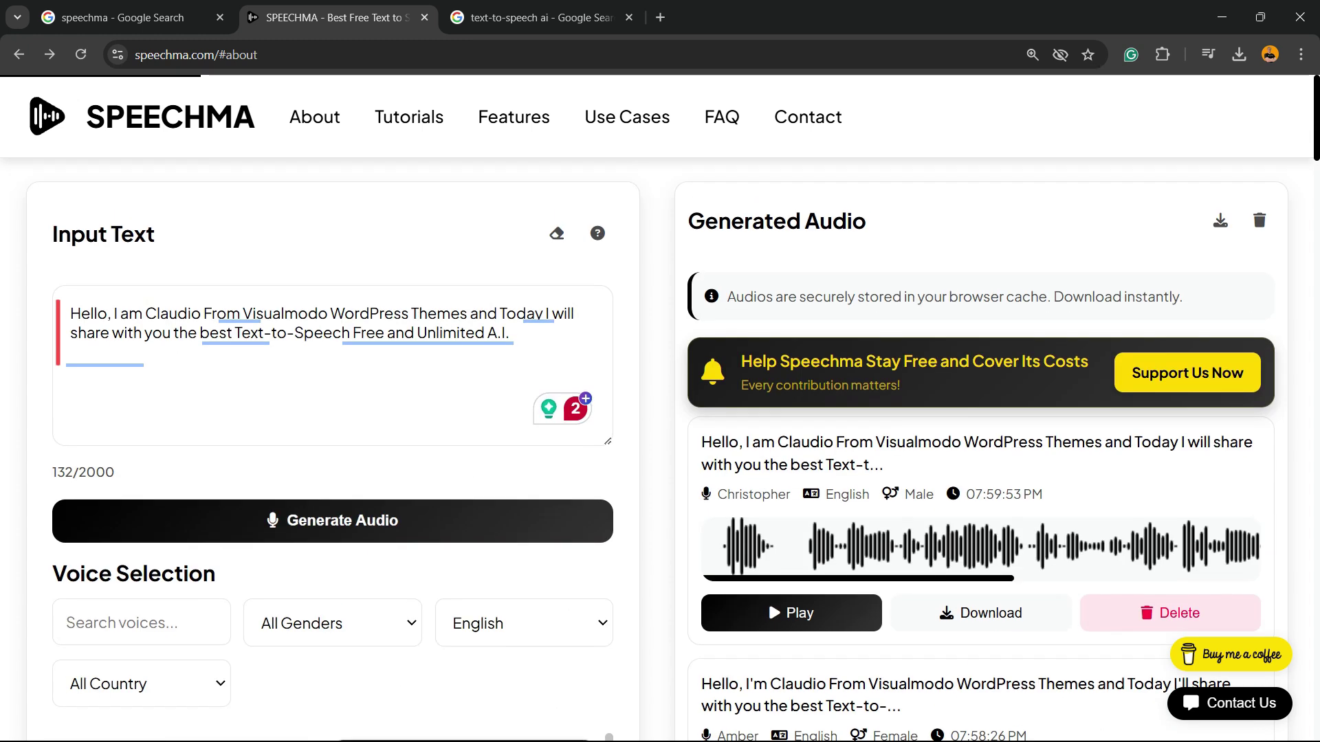
# Browse the English voice list from the first United States voices down to the New Zealand, Nigeria, Philippines and Singapore voices
pyautogui.scroll(-3, 465, 605)
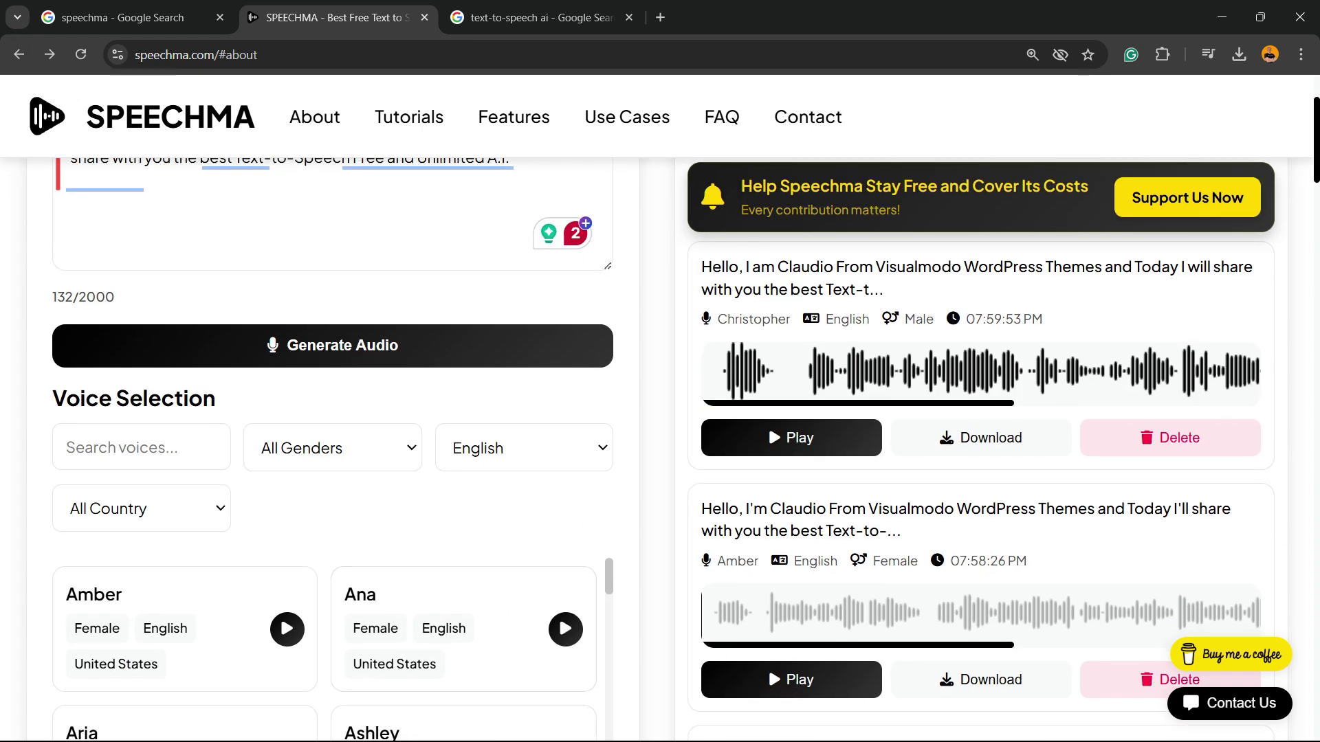
pyautogui.scroll(-2, 768, 428)
pyautogui.press('Tab')
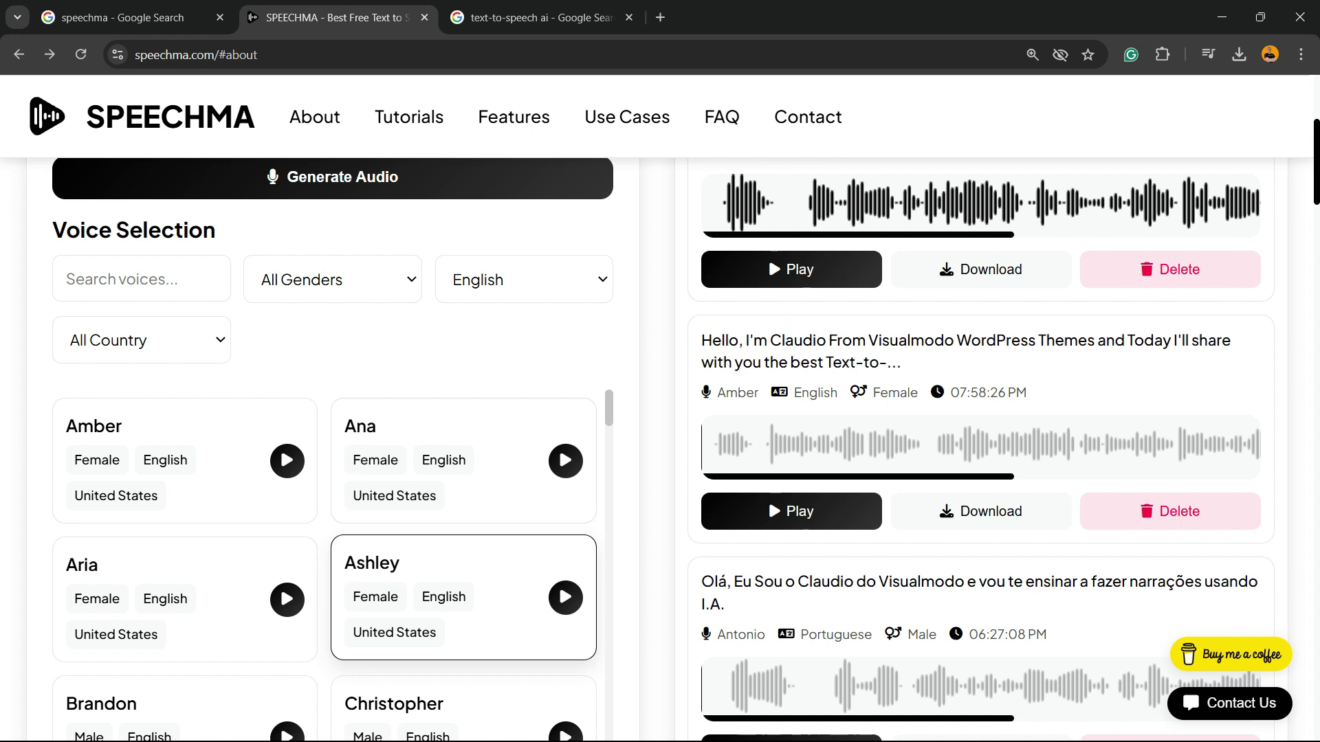
pyautogui.press('Tab')
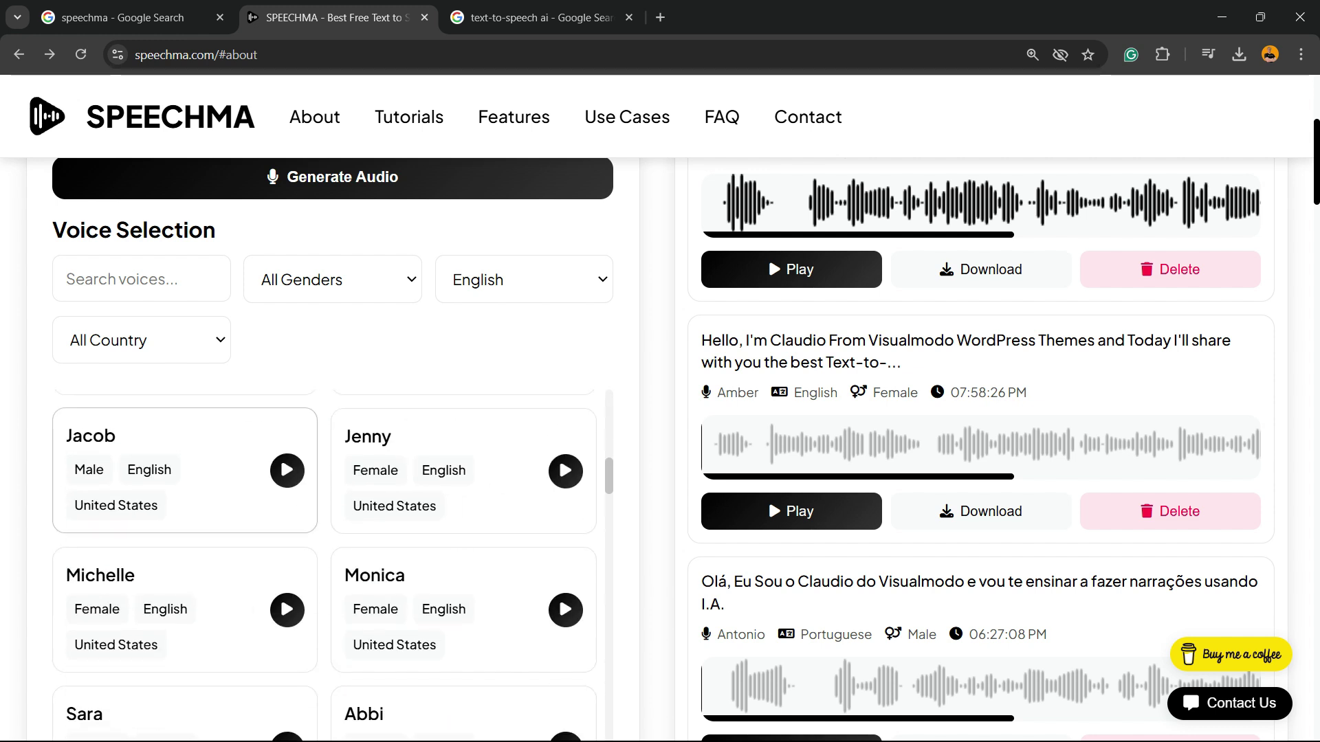
pyautogui.hotkey('shift', 'Tab')
pyautogui.scroll(2, 768, 427)
pyautogui.hotkey('shift', 'Tab')
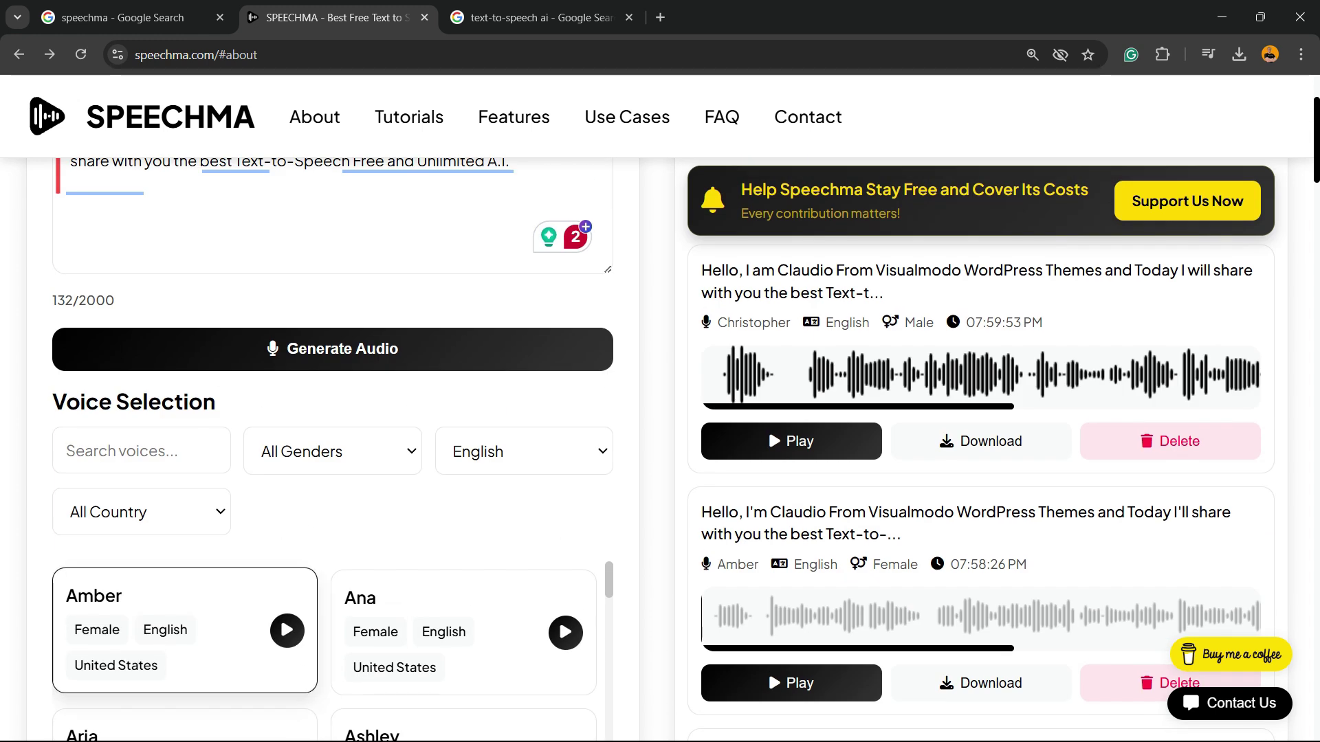
pyautogui.scroll(-2, 454, 483)
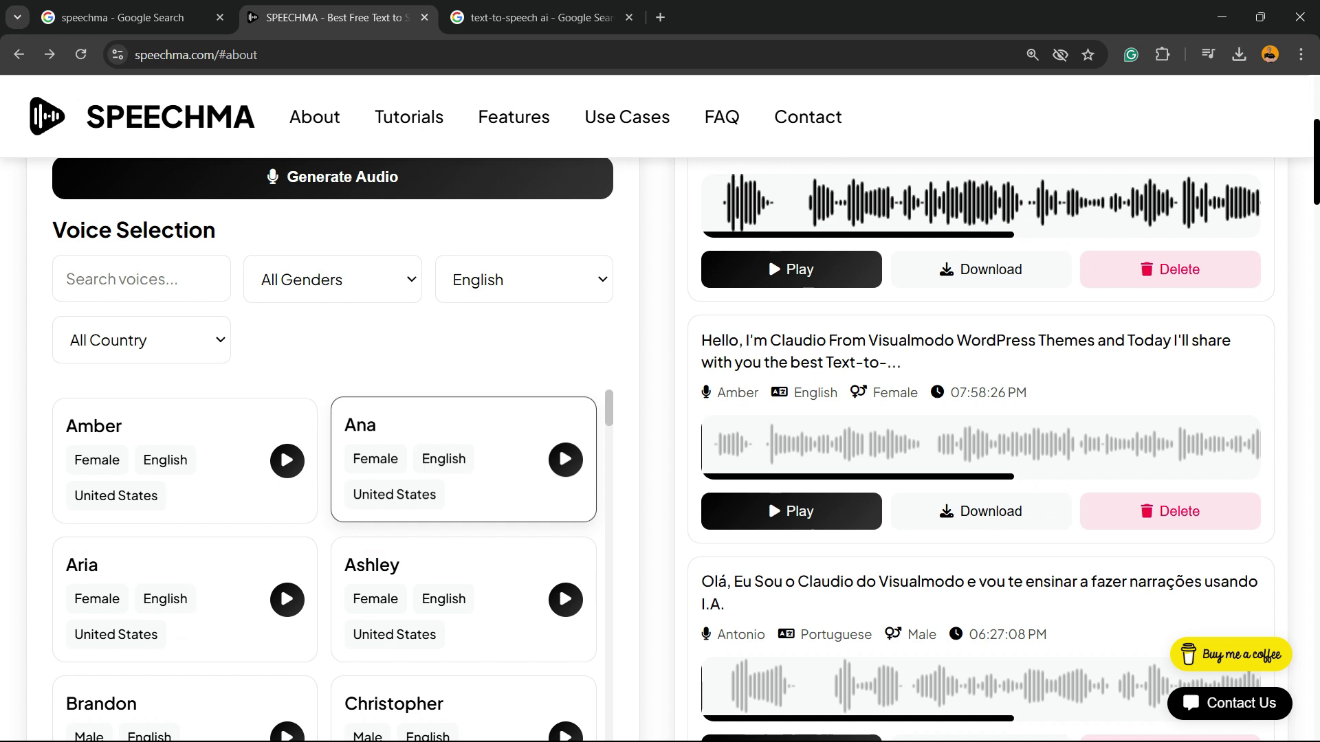
pyautogui.scroll(-2, 454, 453)
pyautogui.hotkey('shift', 'Tab')
pyautogui.press('Tab')
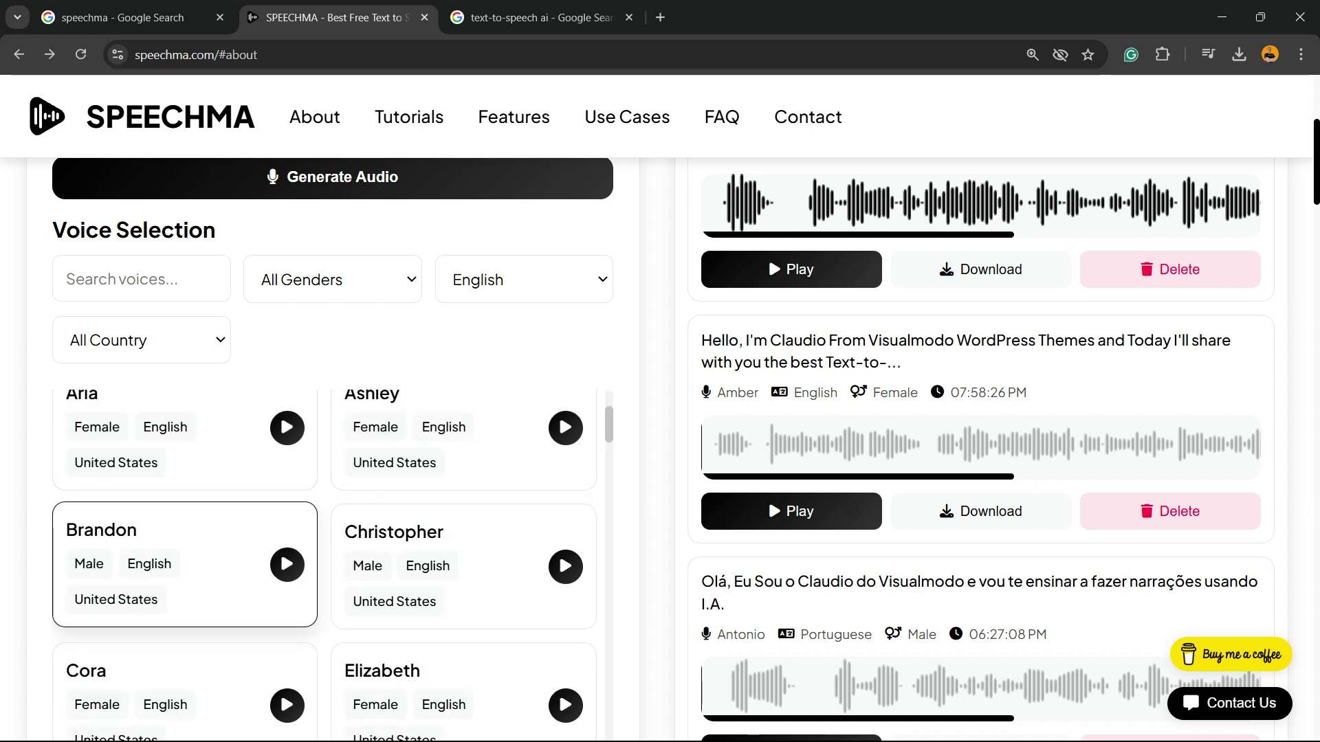
pyautogui.scroll(2, 296, 585)
pyautogui.scroll(-20, 454, 486)
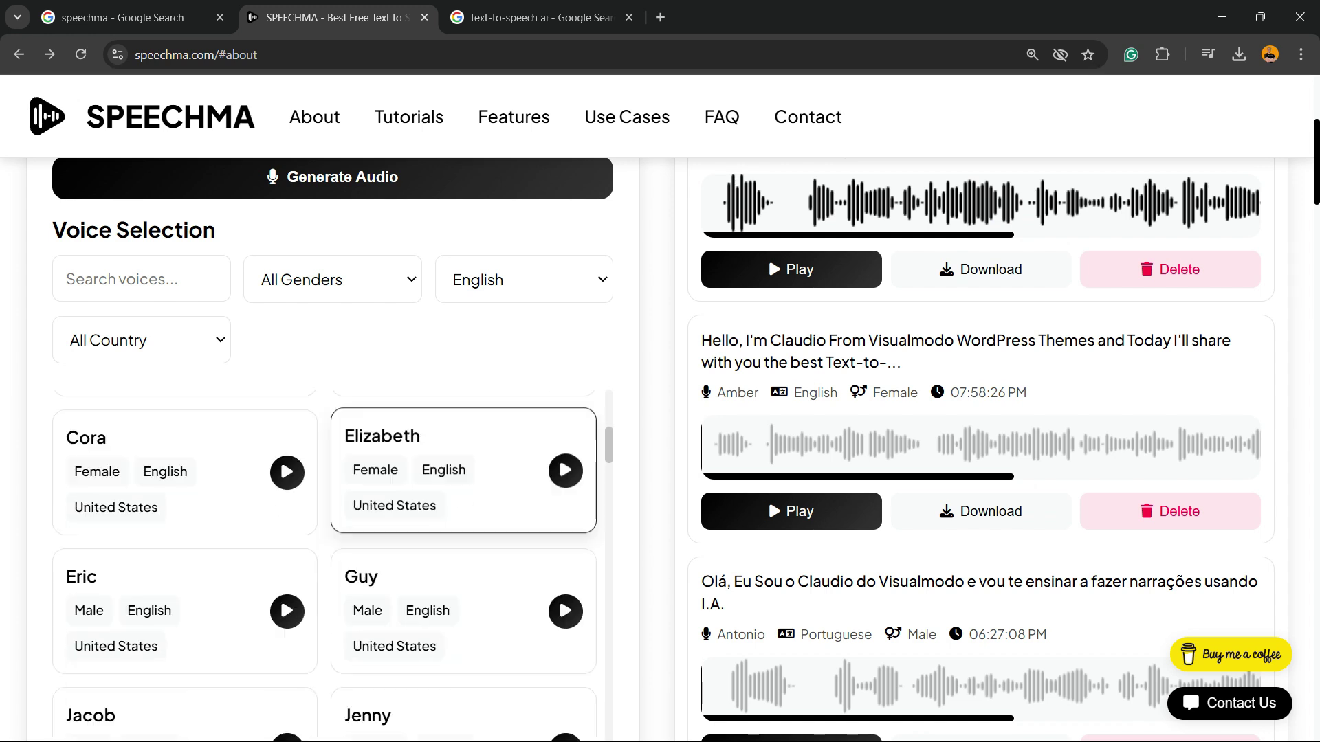
pyautogui.press('Tab')
pyautogui.press('Tab')
pyautogui.press('Tab')
pyautogui.press('Tab')
pyautogui.press('Tab')
pyautogui.press('Tab')
pyautogui.press('Tab')
pyautogui.press('Tab')
pyautogui.press('Tab')
pyautogui.press('Tab')
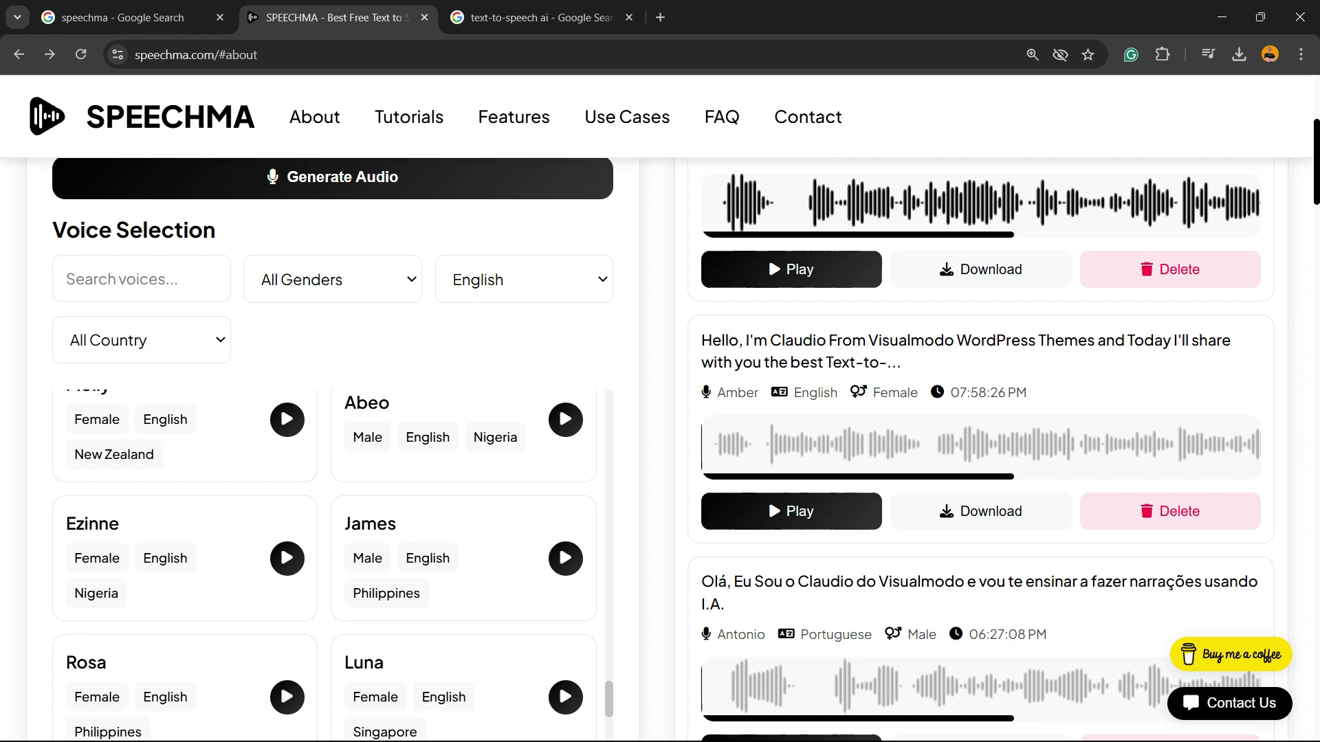
# Read the site's usage and quality highlights, the How to Use SPEECHMA instructions and the Platform Features section
pyautogui.scroll(-12, 768, 499)
pyautogui.scroll(3, 660, 413)
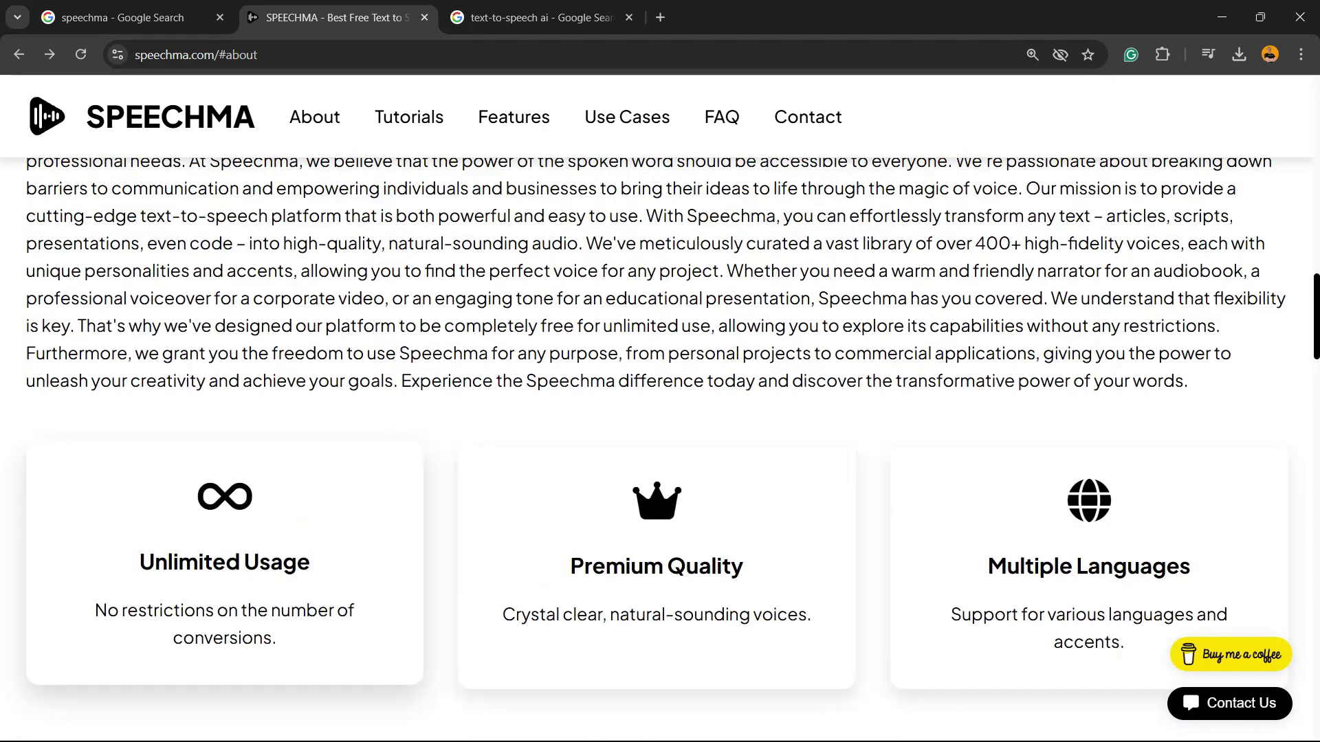
pyautogui.moveTo(139, 562); pyautogui.dragTo(311, 562)
pyautogui.moveTo(571, 567); pyautogui.dragTo(813, 615)
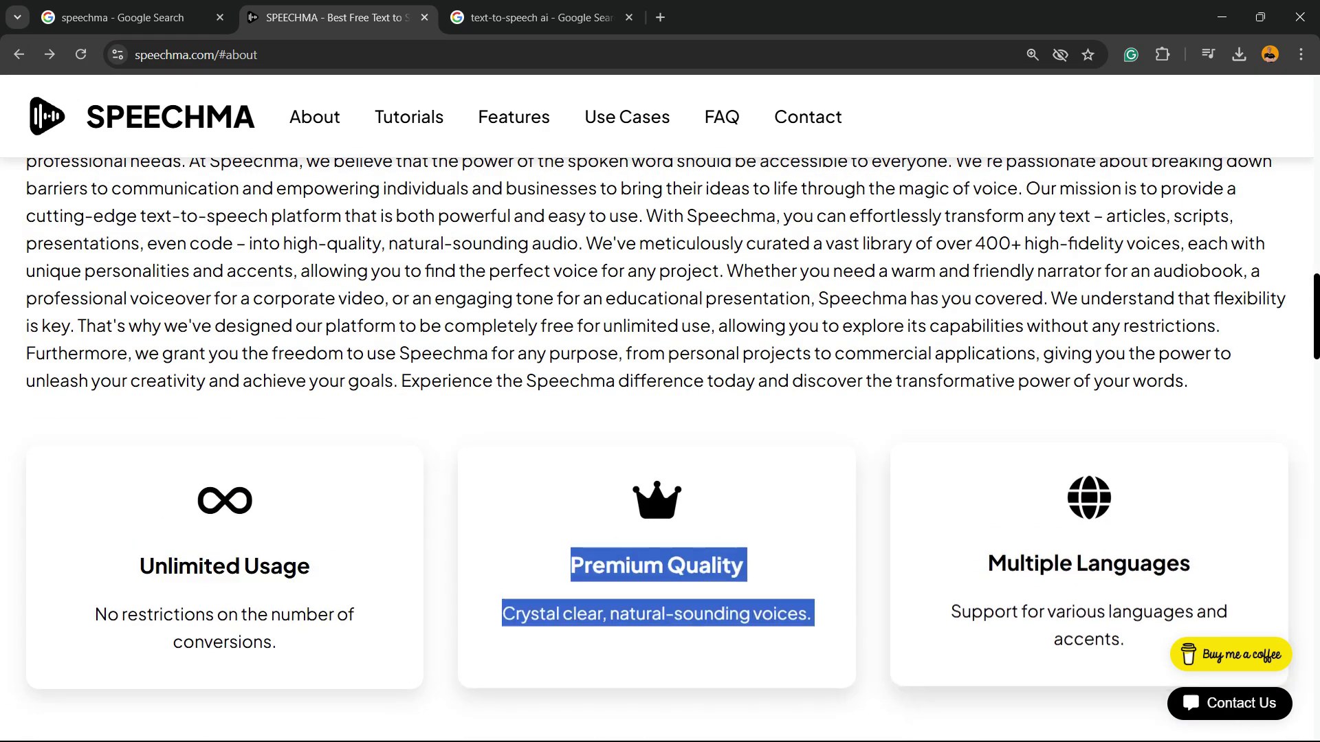
pyautogui.scroll(-2, 660, 413)
pyautogui.scroll(-5, 660, 413)
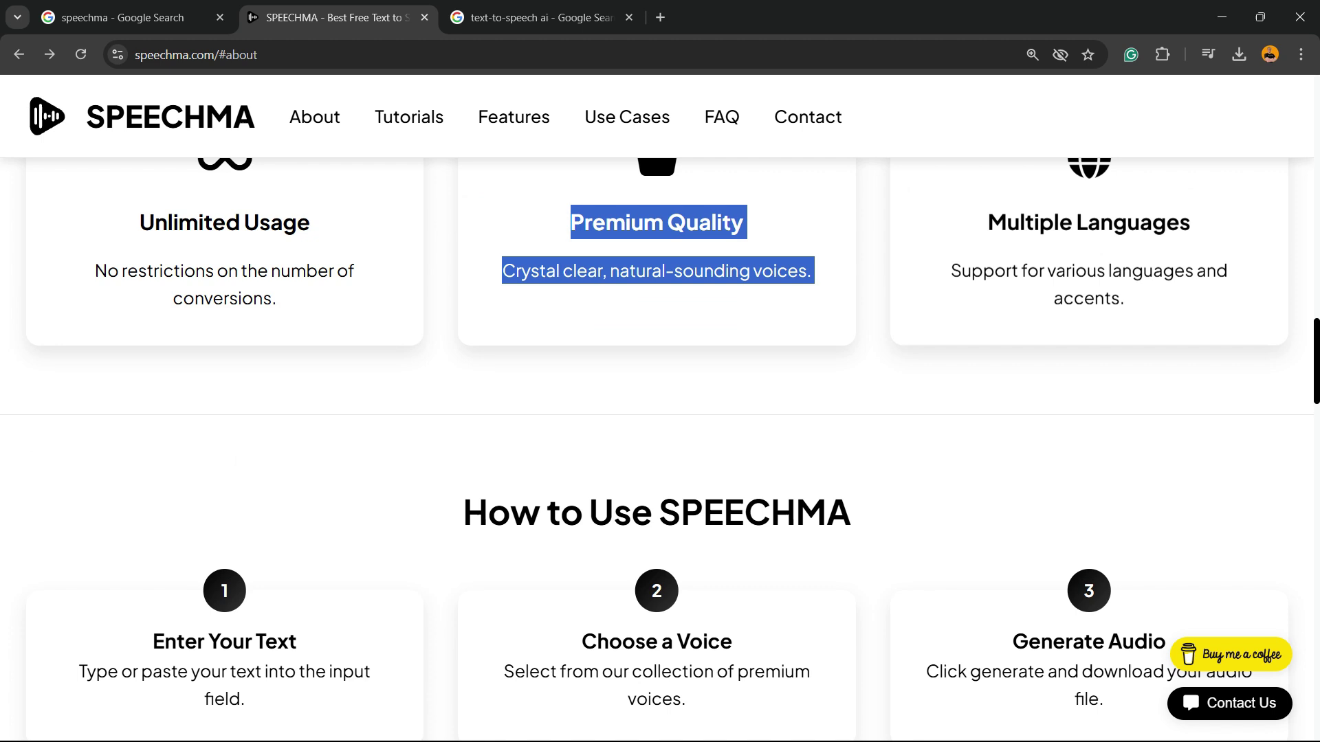
pyautogui.scroll(-2, 661, 413)
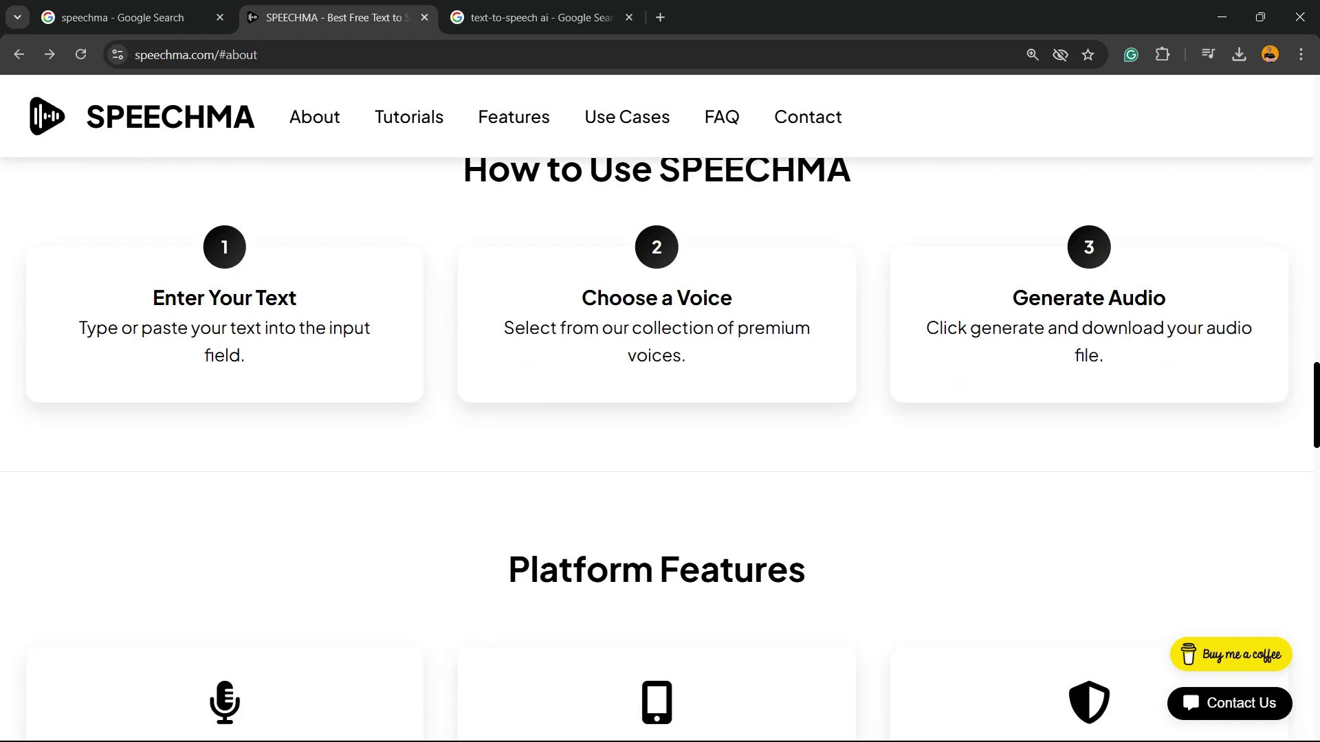
pyautogui.scroll(-2, 660, 413)
pyautogui.scroll(-2, 661, 413)
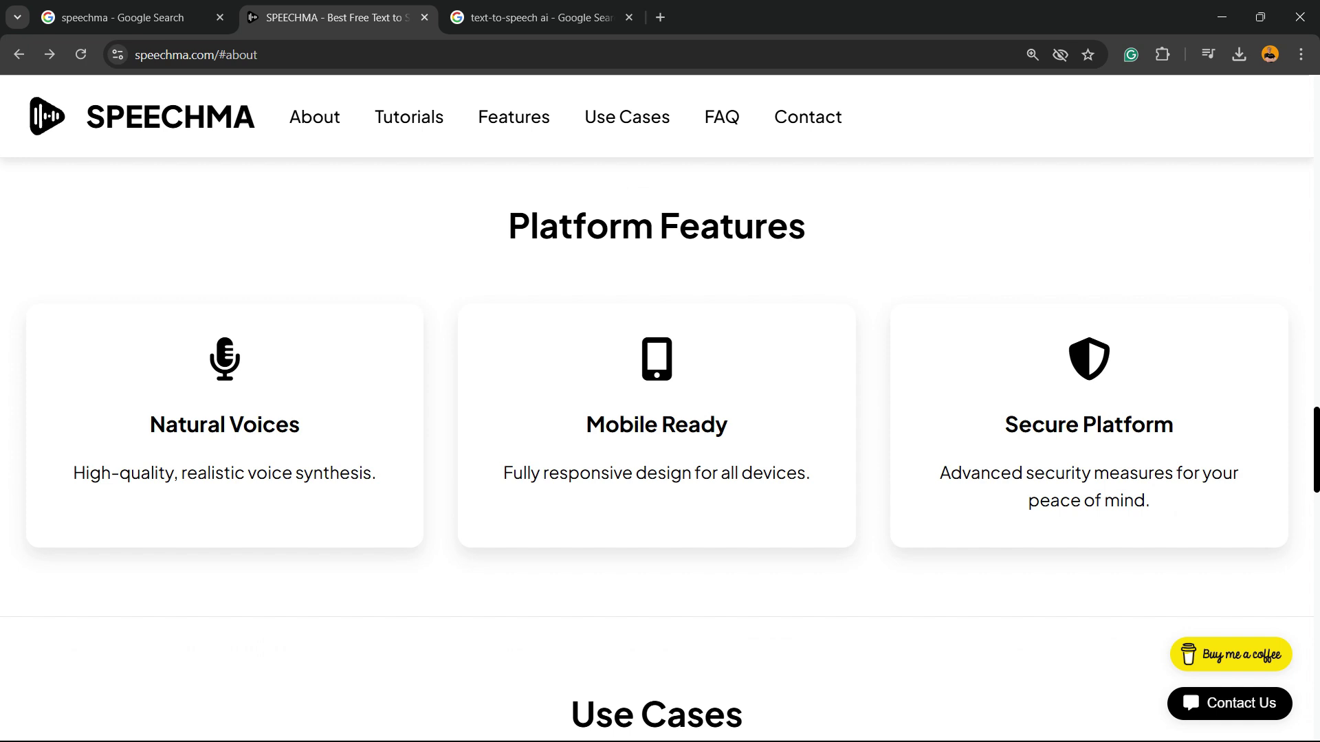
# Return to the text-to-speech tool and review its input text, generated audio entries and voice list
pyautogui.scroll(20, 660, 413)
pyautogui.scroll(5, 660, 412)
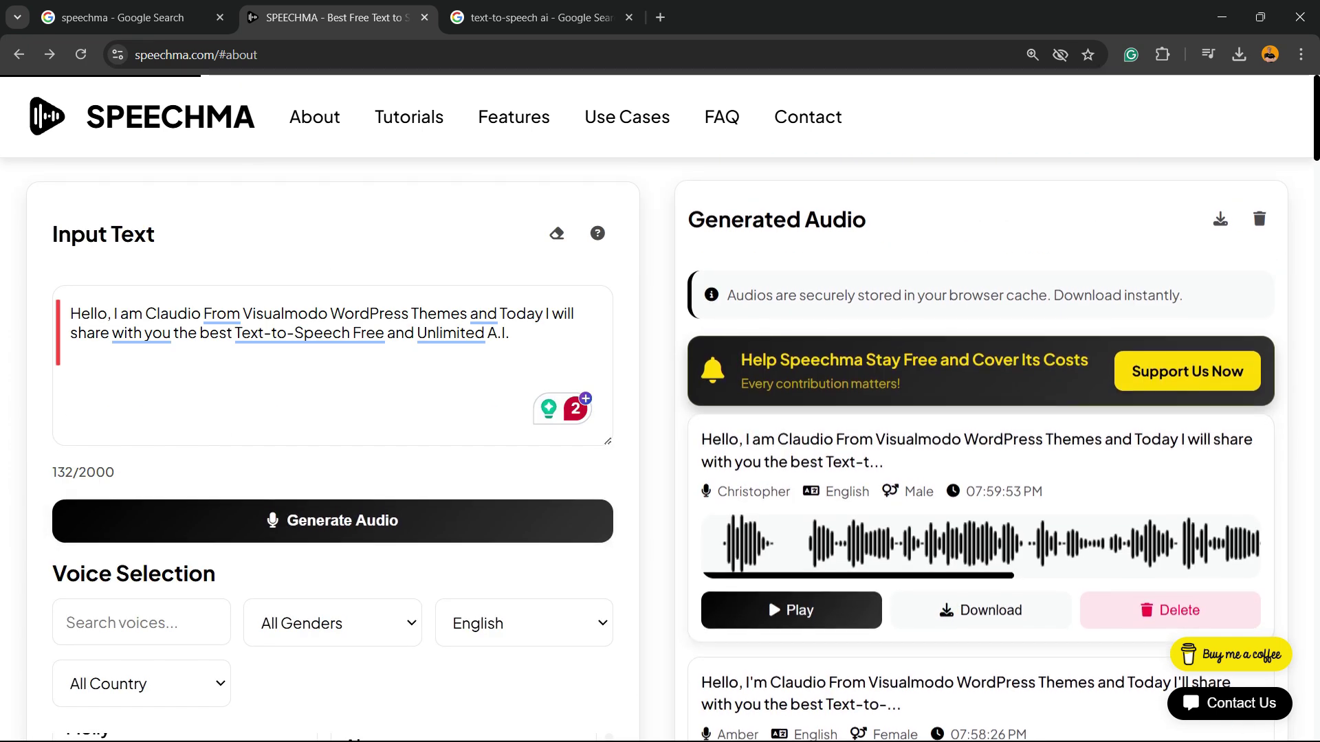
pyautogui.scroll(-1, 981, 610)
pyautogui.scroll(1, 980, 611)
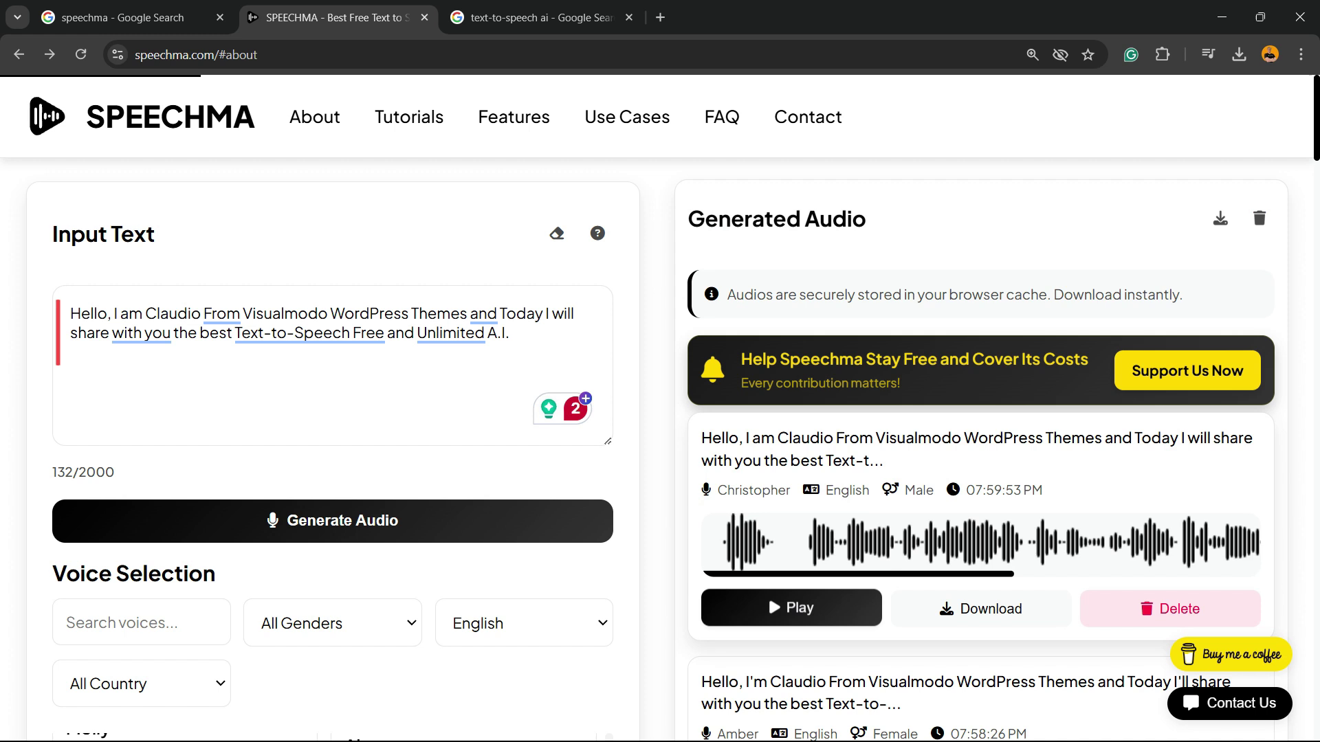
pyautogui.scroll(-2, 768, 595)
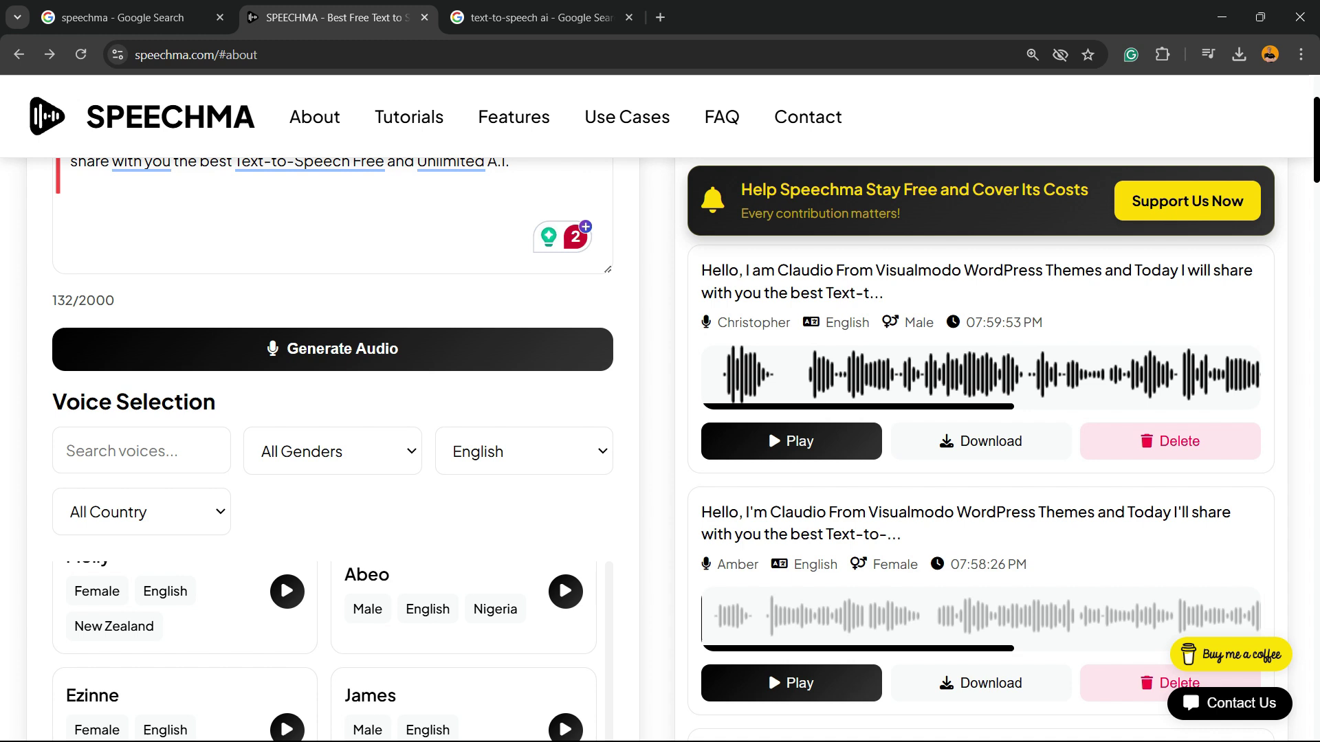
pyautogui.scroll(2, 768, 595)
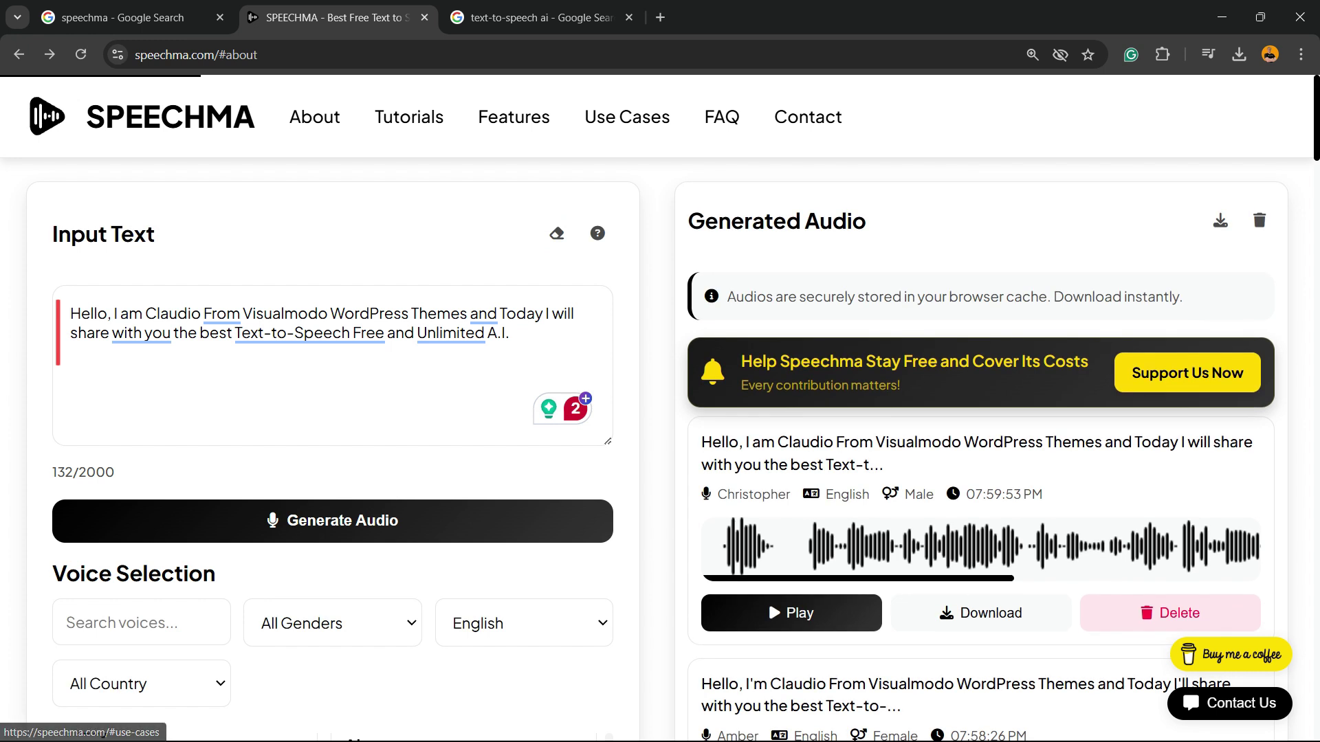
pyautogui.scroll(-5, 768, 601)
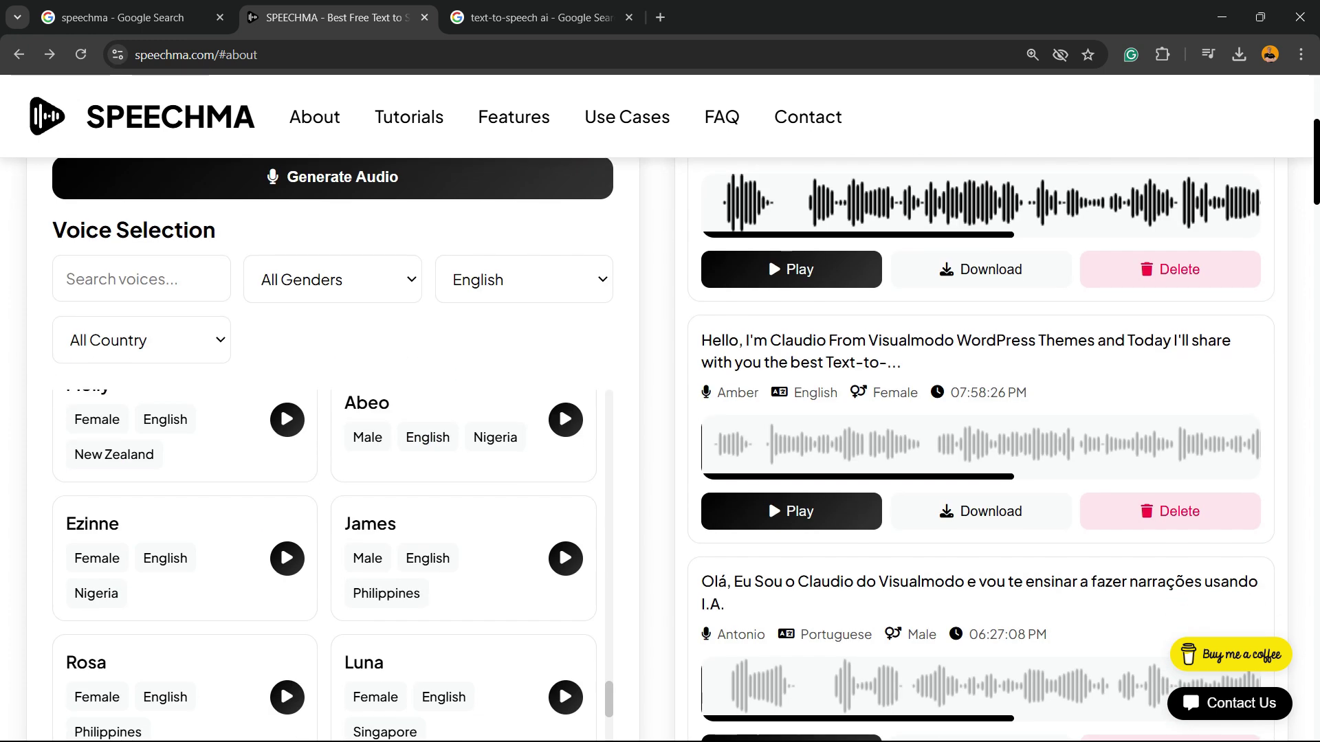
pyautogui.scroll(-3, 768, 498)
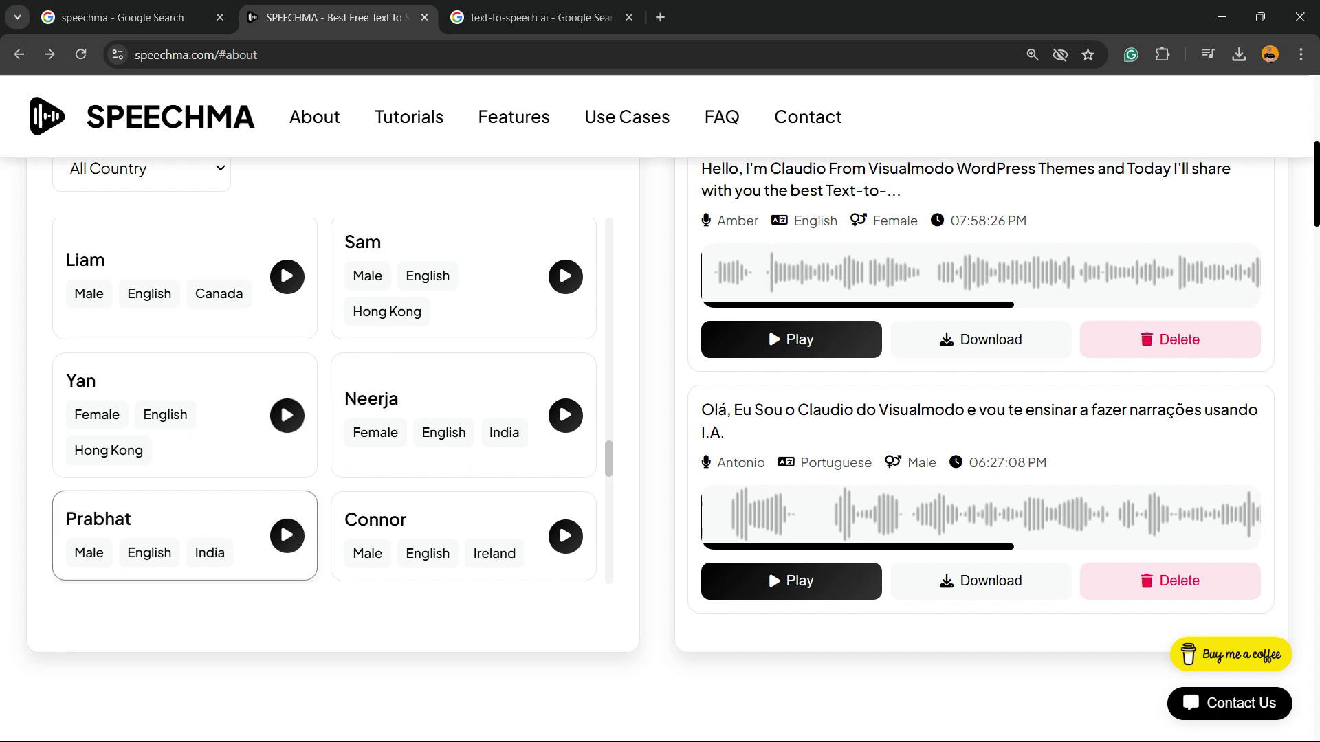
# Select the male United States English voice Guy for the text already entered
pyautogui.scroll(13, 333, 400)
pyautogui.scroll(6, 657, 413)
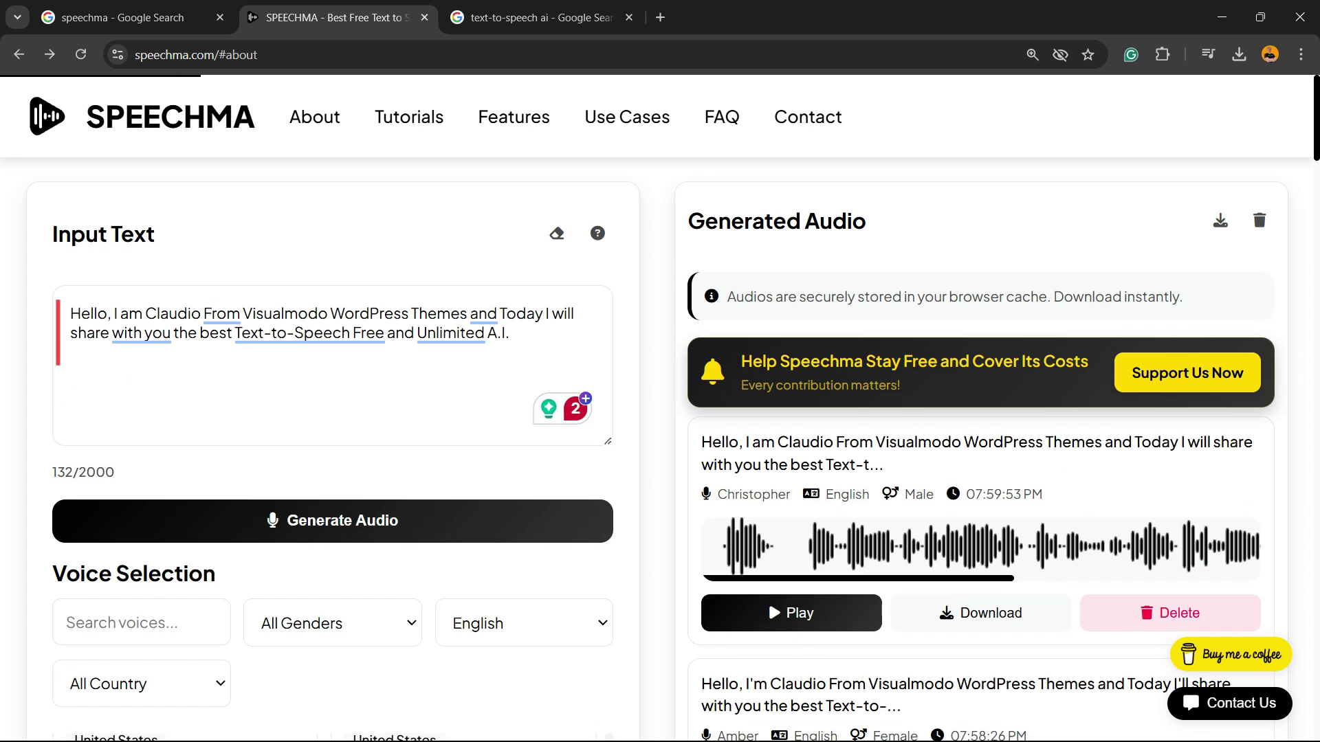
pyautogui.hotkey('ctrl', 'a')
pyautogui.scroll(-5, 768, 600)
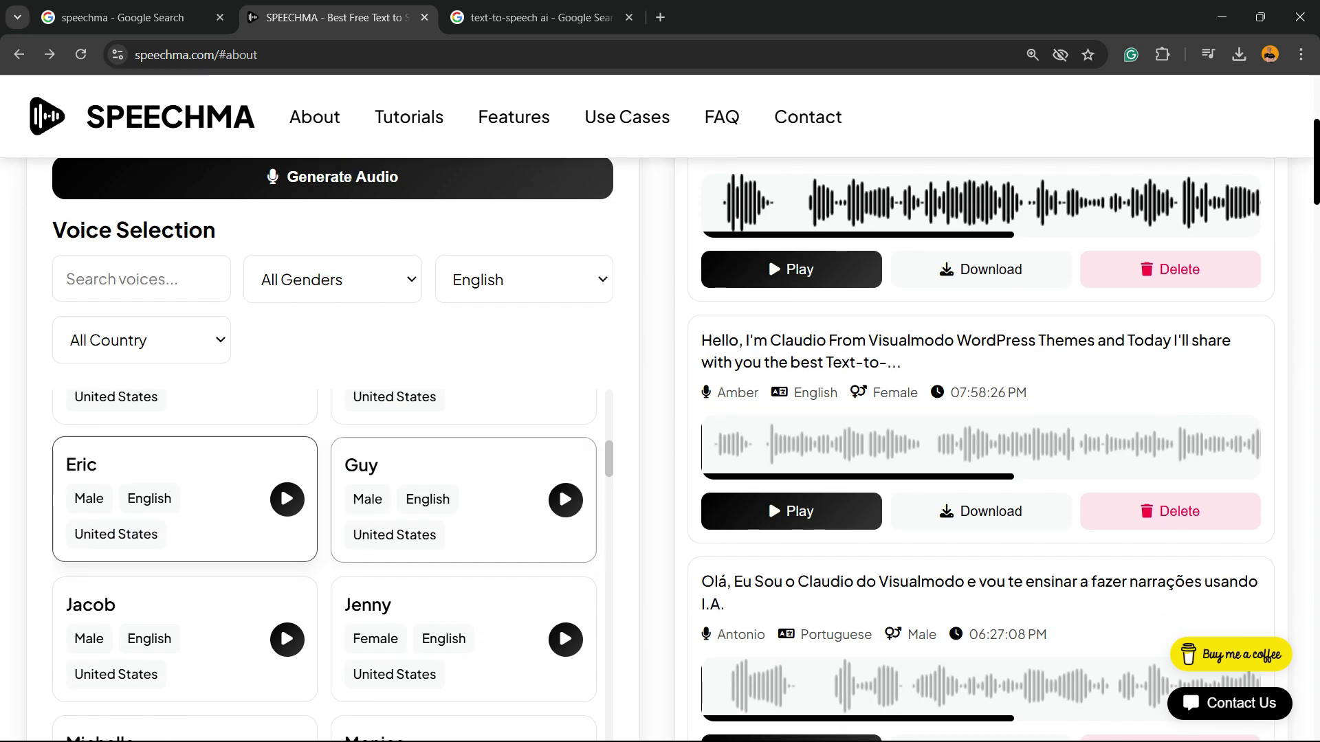
pyautogui.click(475, 524)
# Generate audio of the entered introduction text with the selected voice
pyautogui.scroll(7, 475, 524)
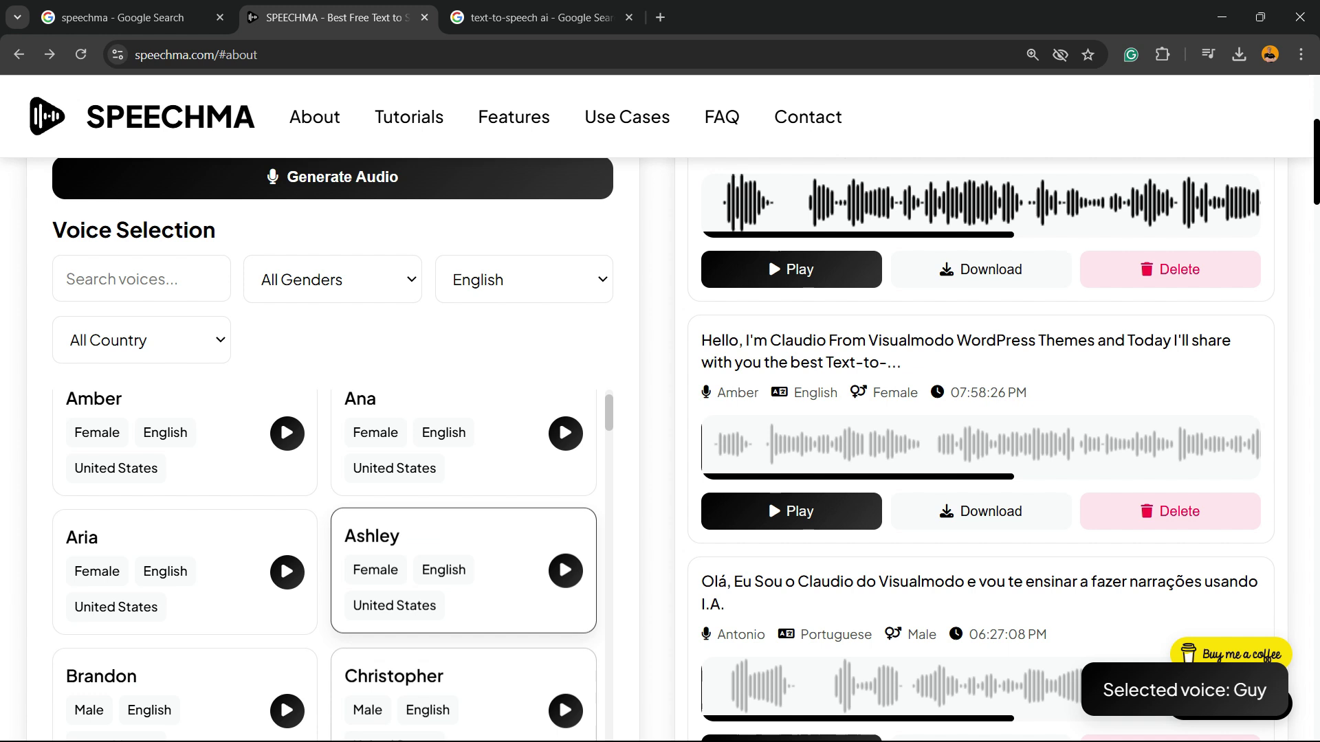
pyautogui.scroll(5, 769, 498)
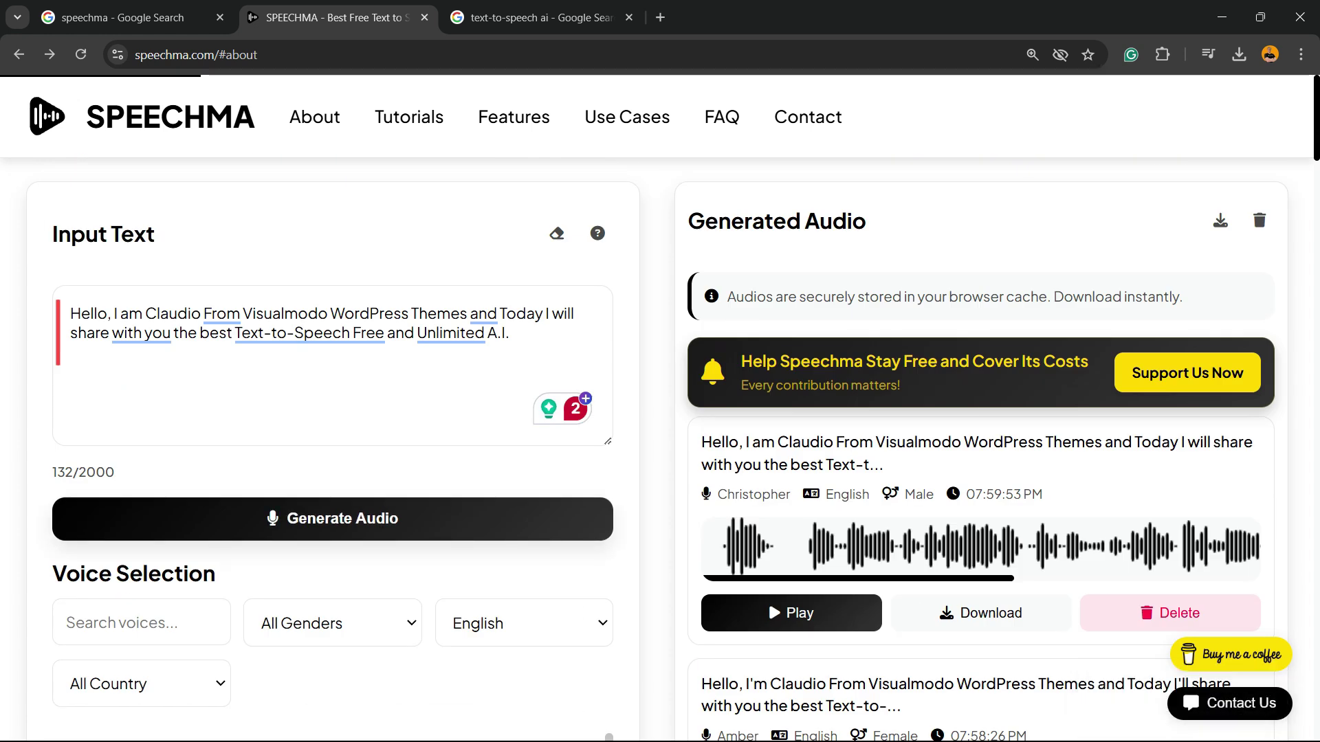
pyautogui.click(278, 524)
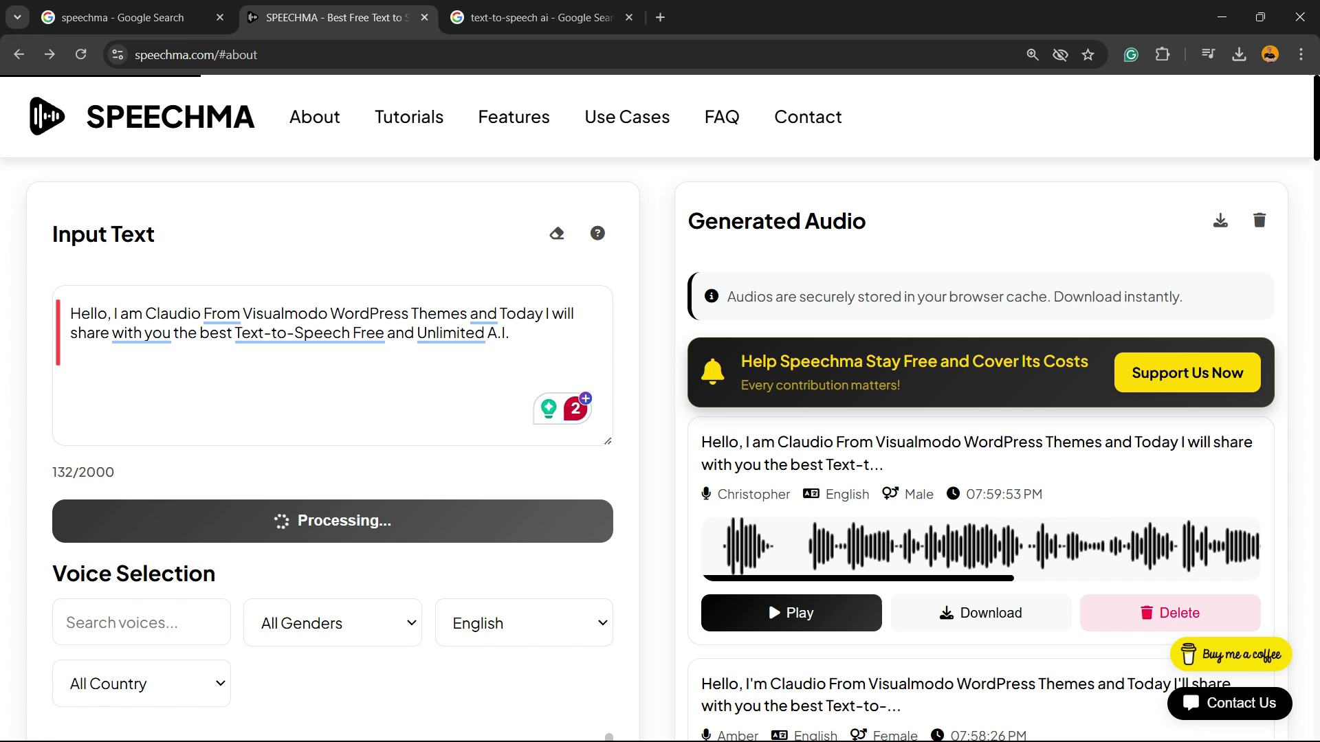
pyautogui.tripleClick(242, 314)
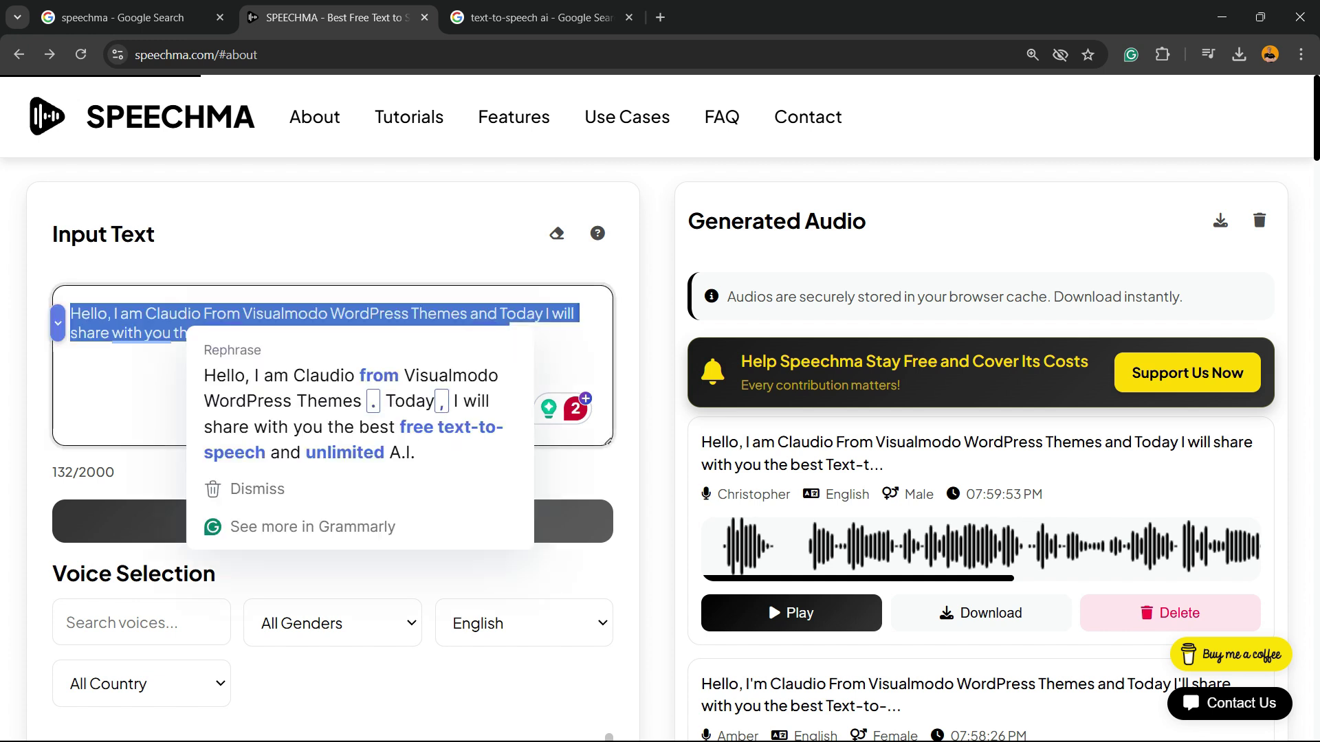
pyautogui.click(298, 314)
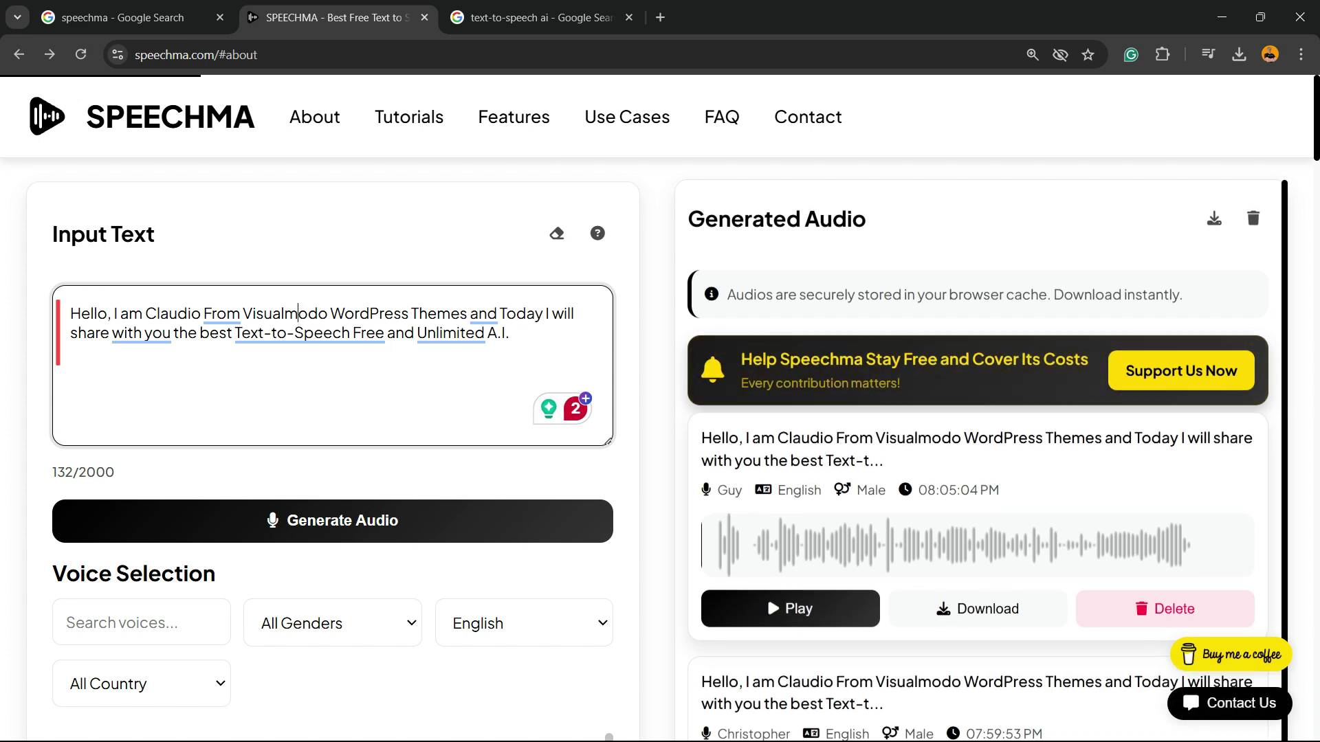
# Download the newly generated Guy audio and check the file in the browser's recent download history
pyautogui.click(979, 609)
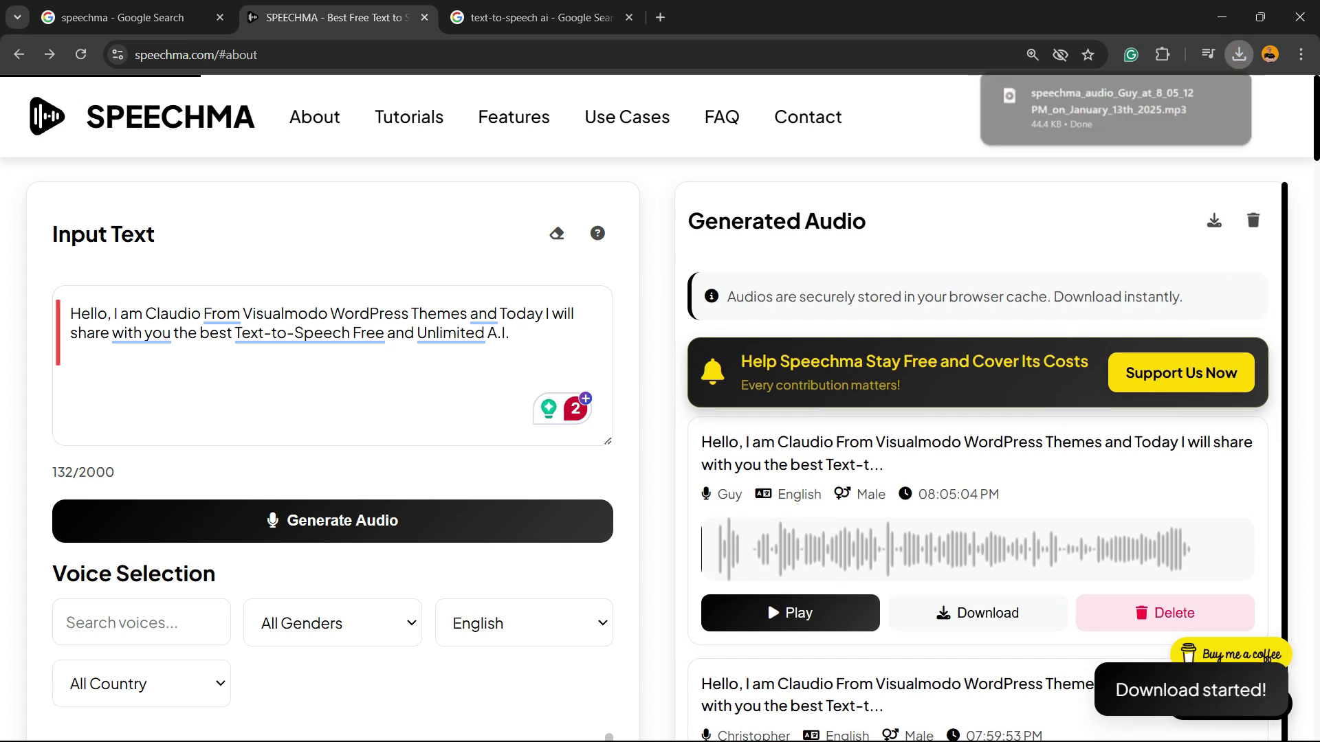
pyautogui.click(1238, 55)
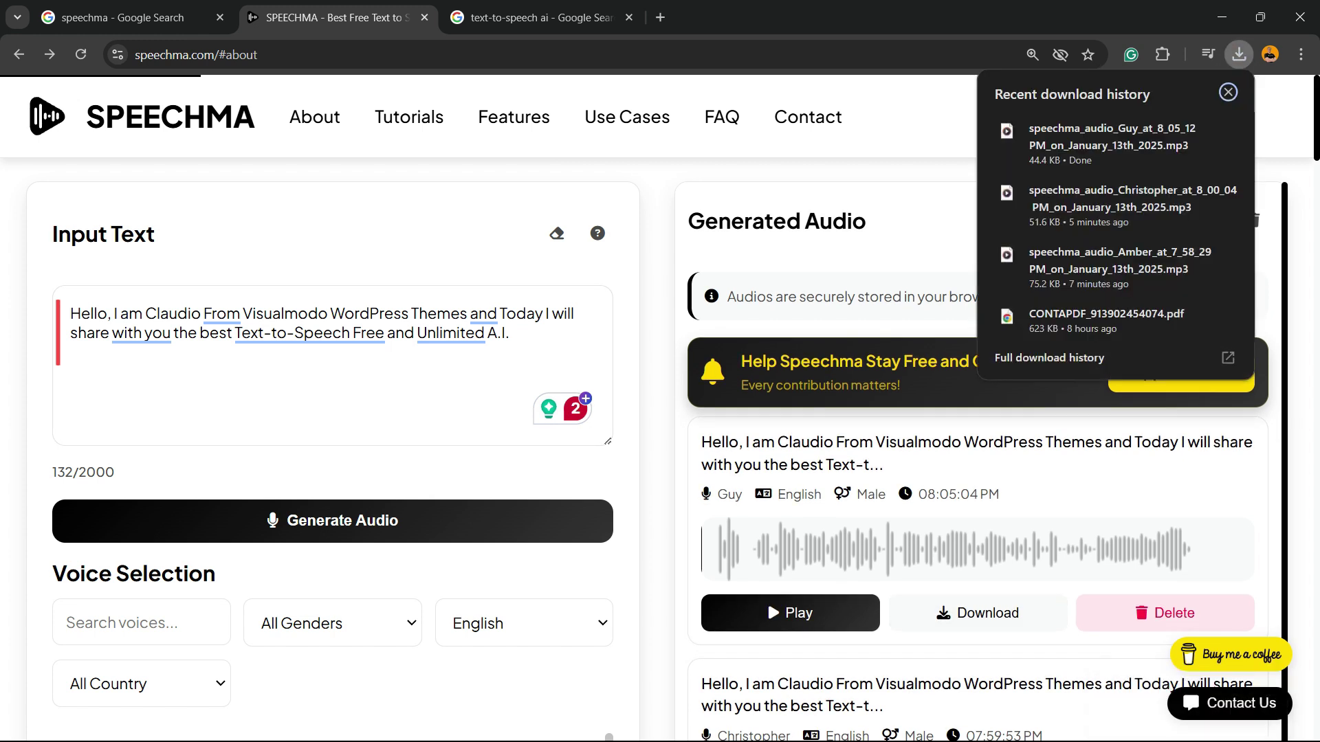
pyautogui.click(1227, 92)
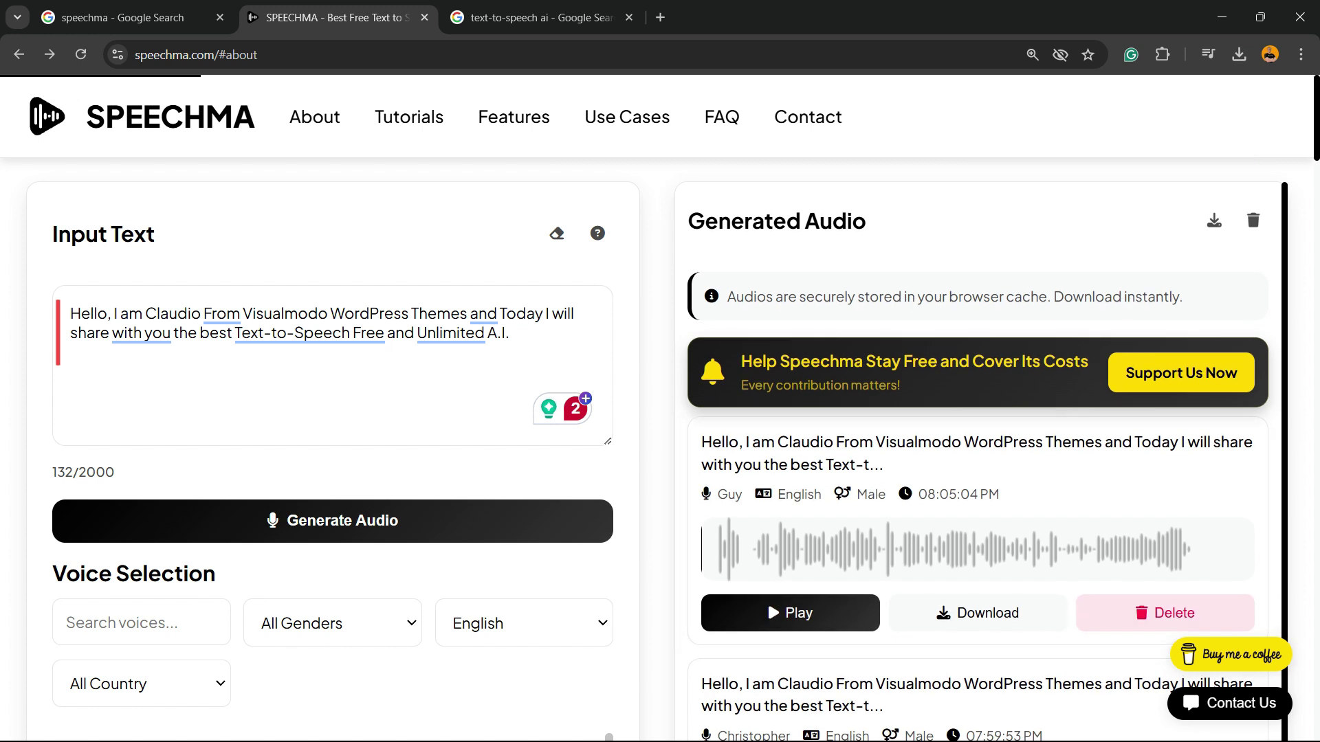
# Look through the platform description, How to Use SPEECHMA, Platform Features, Use Cases and contact sections down to the page footer
pyautogui.scroll(-7, 767, 601)
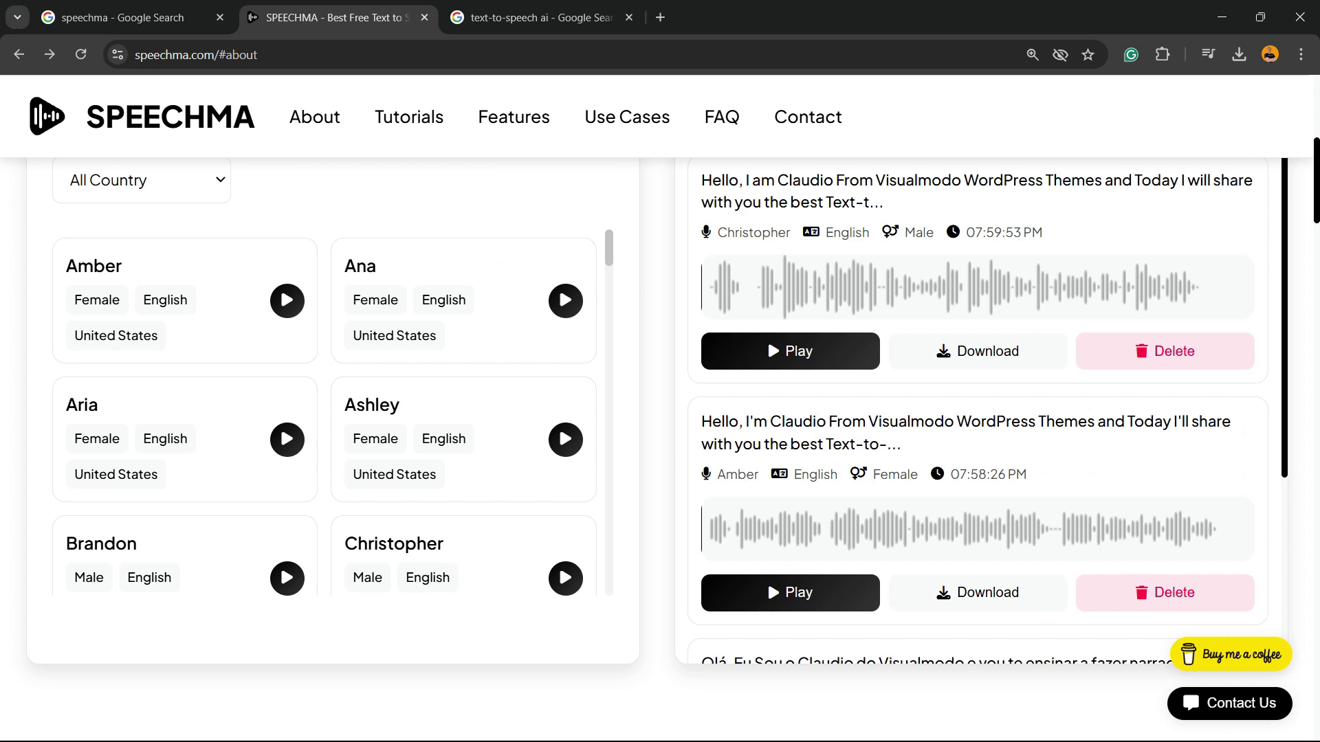
pyautogui.scroll(-3, 767, 569)
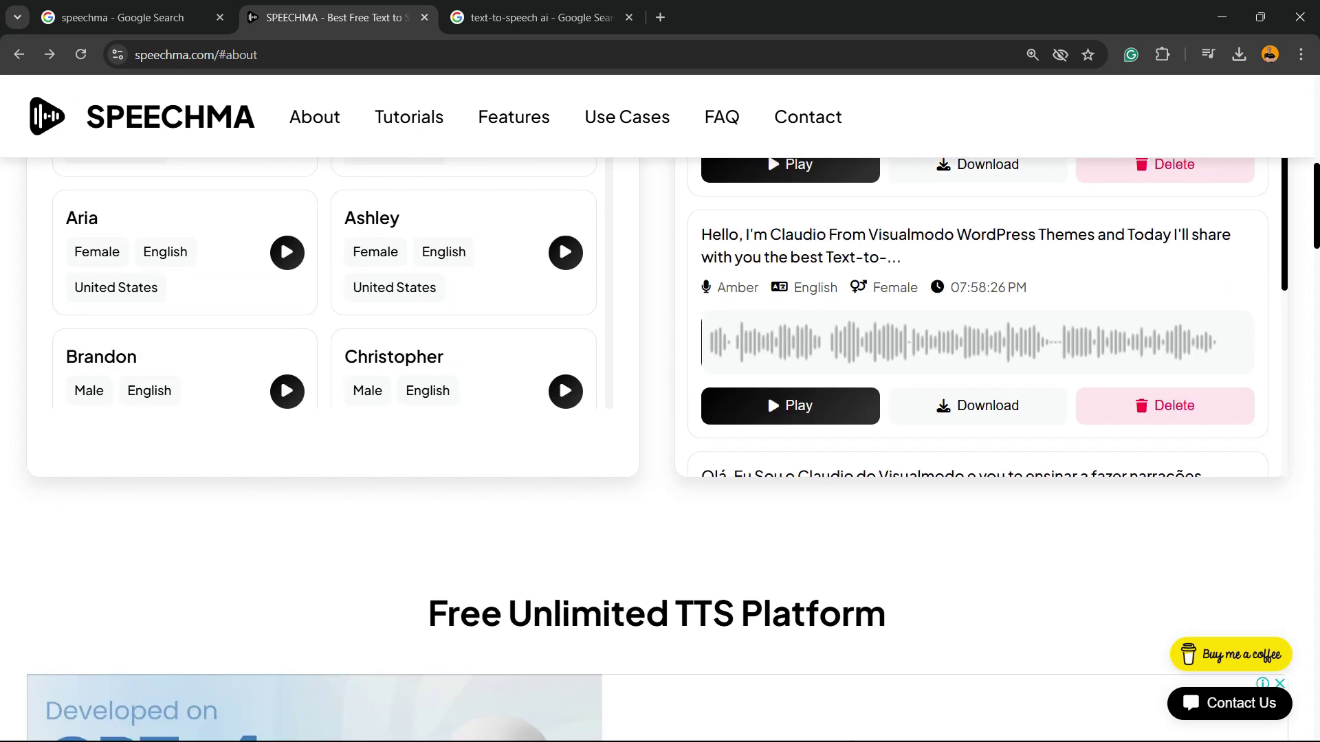
pyautogui.scroll(-5, 768, 568)
pyautogui.scroll(-3, 660, 446)
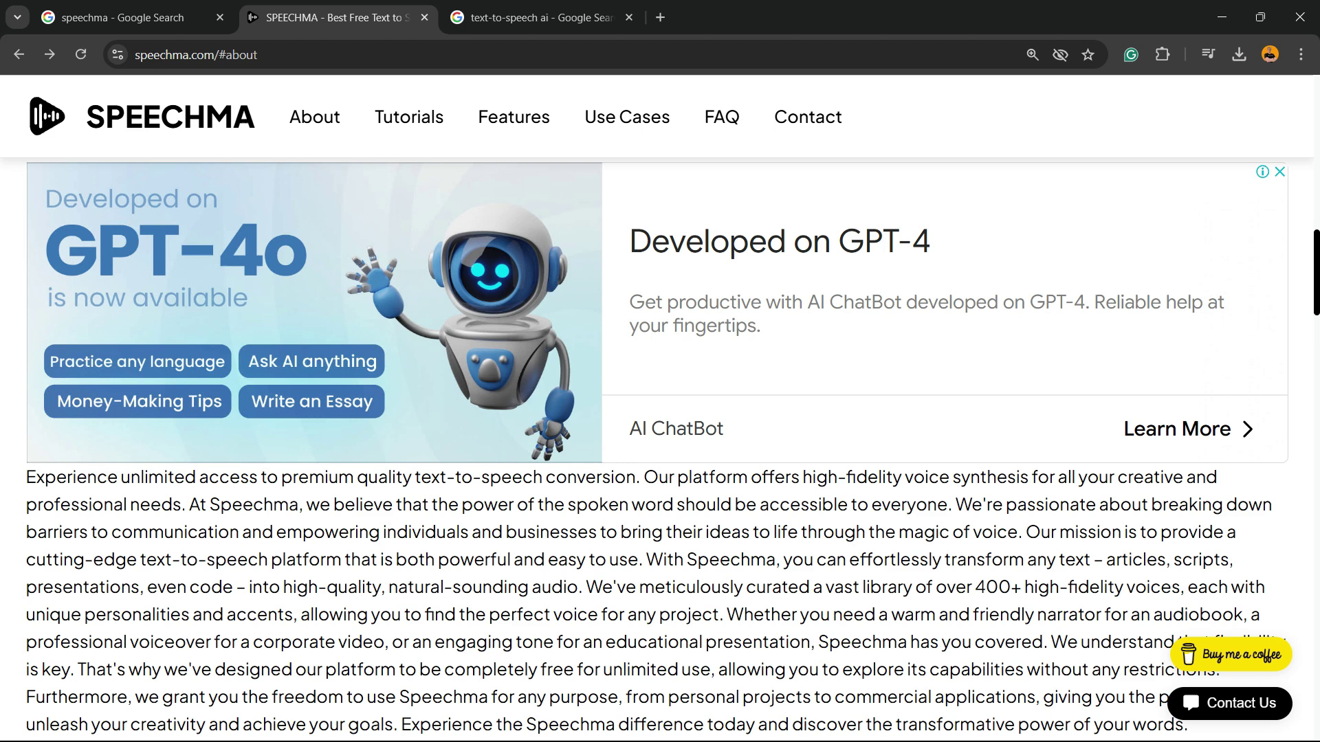
pyautogui.scroll(-10, 660, 447)
pyautogui.scroll(-5, 660, 447)
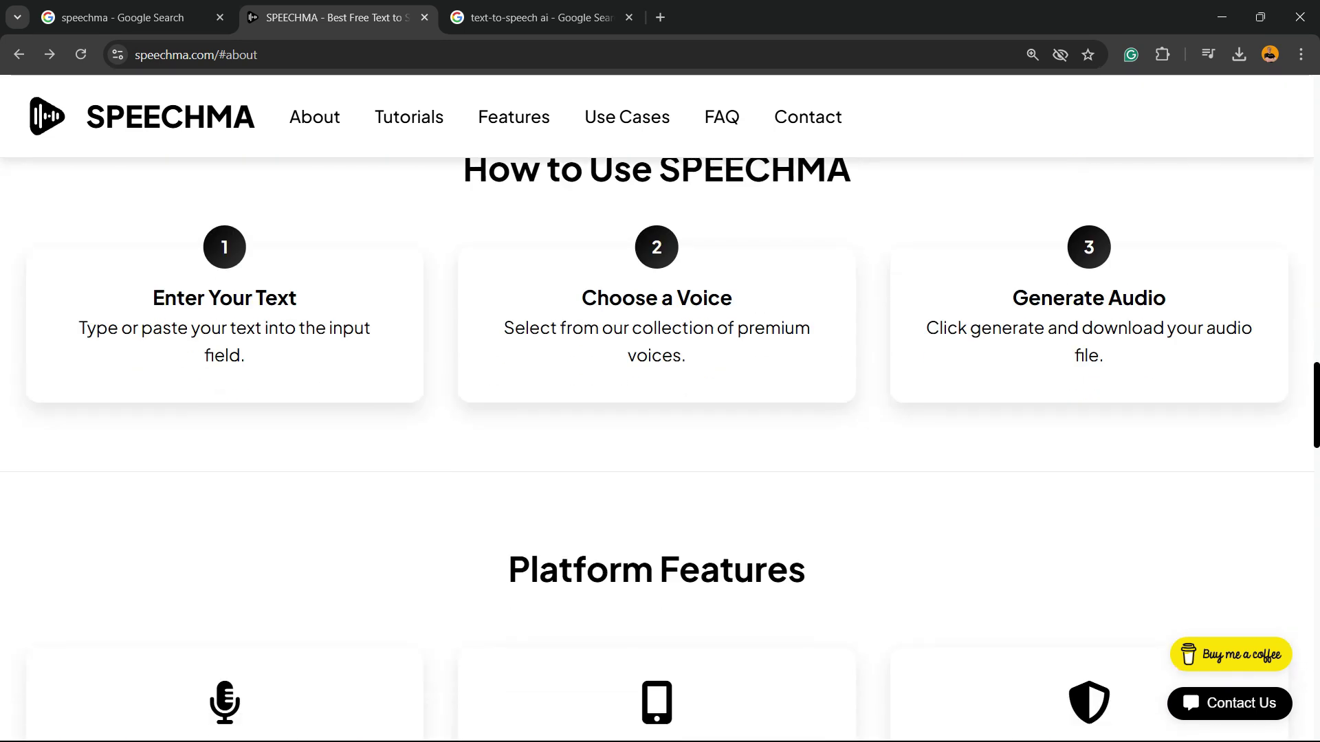
pyautogui.scroll(-10, 220, 492)
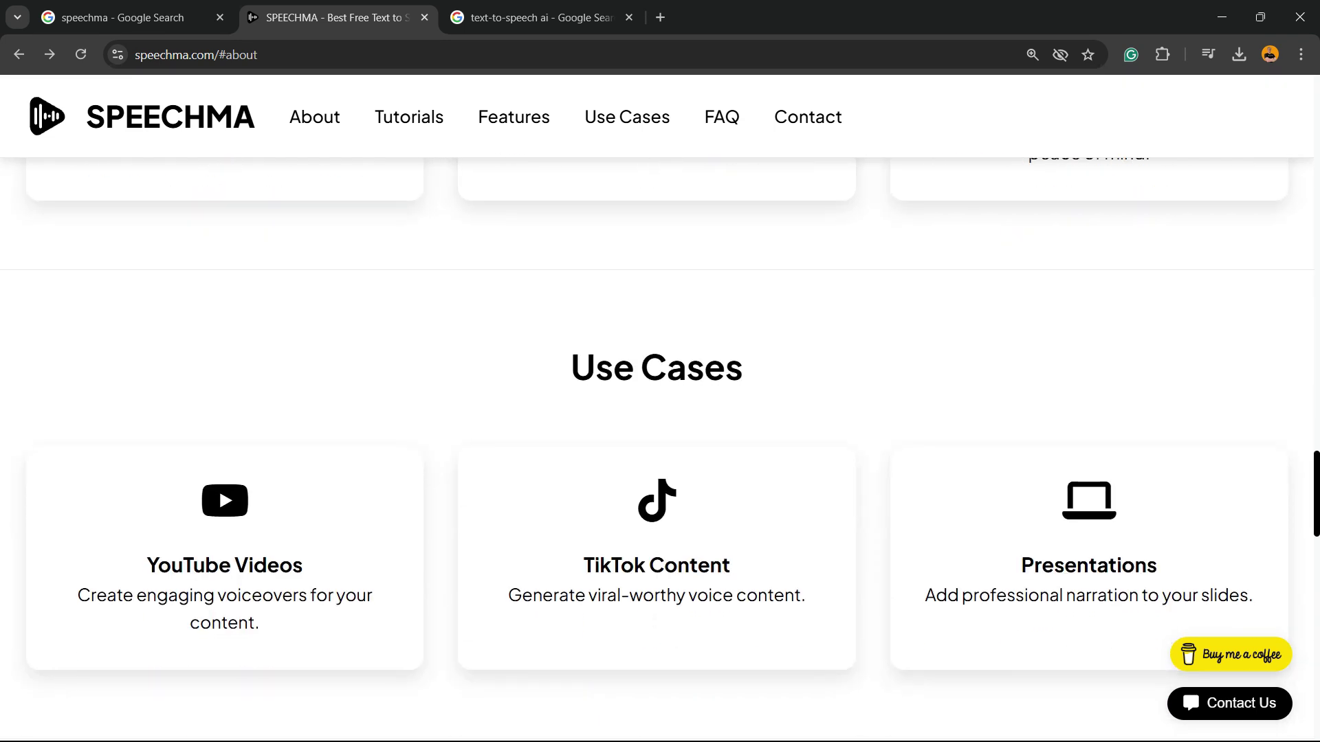
pyautogui.scroll(-7, 220, 492)
pyautogui.scroll(-16, 661, 446)
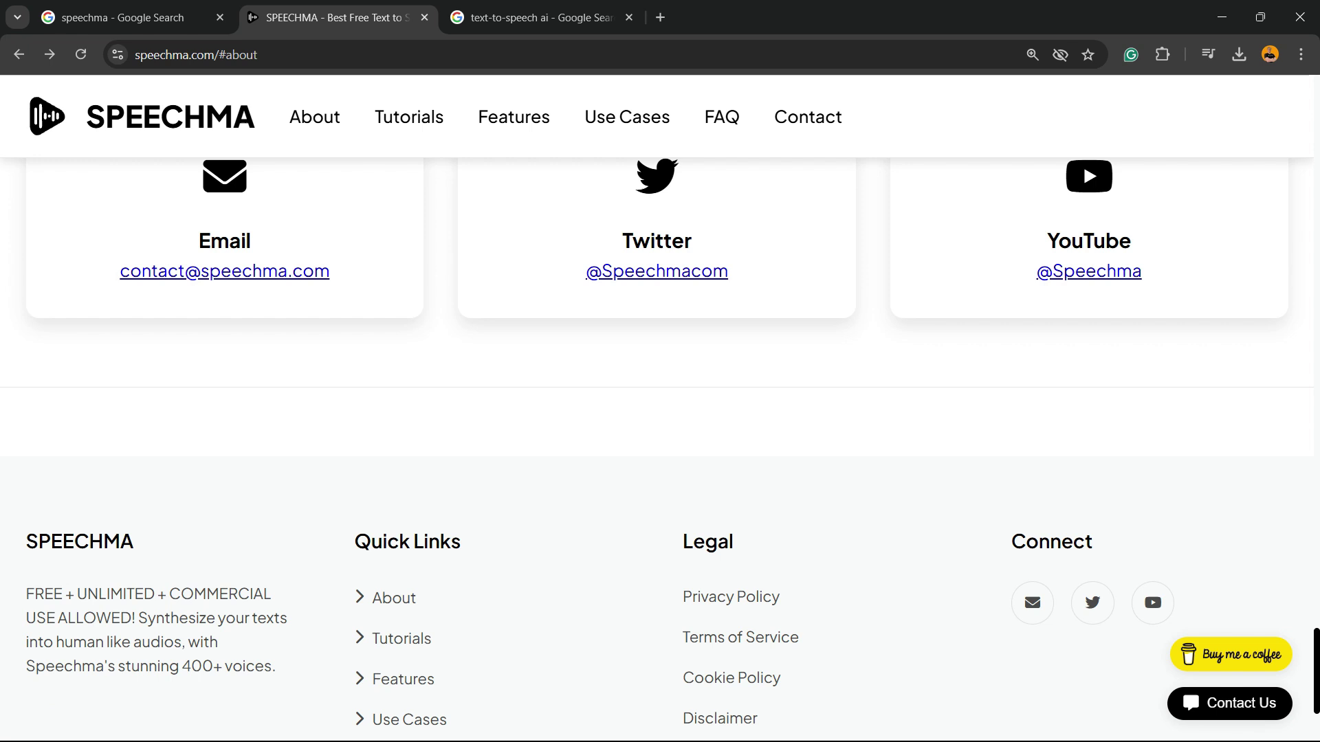
# View the Connect With Us section and return to the input text and generated audio
pyautogui.scroll(7, 661, 446)
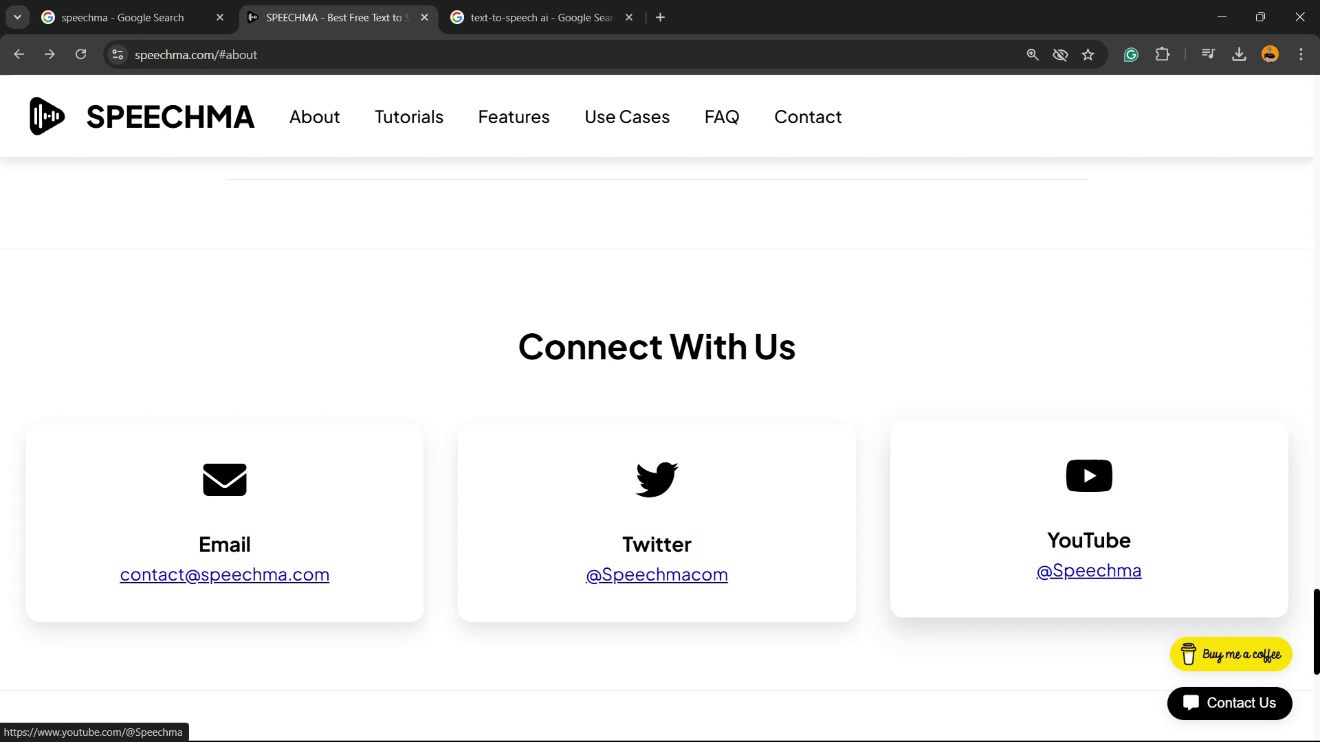
pyautogui.scroll(4, 1088, 574)
pyautogui.scroll(15, 219, 653)
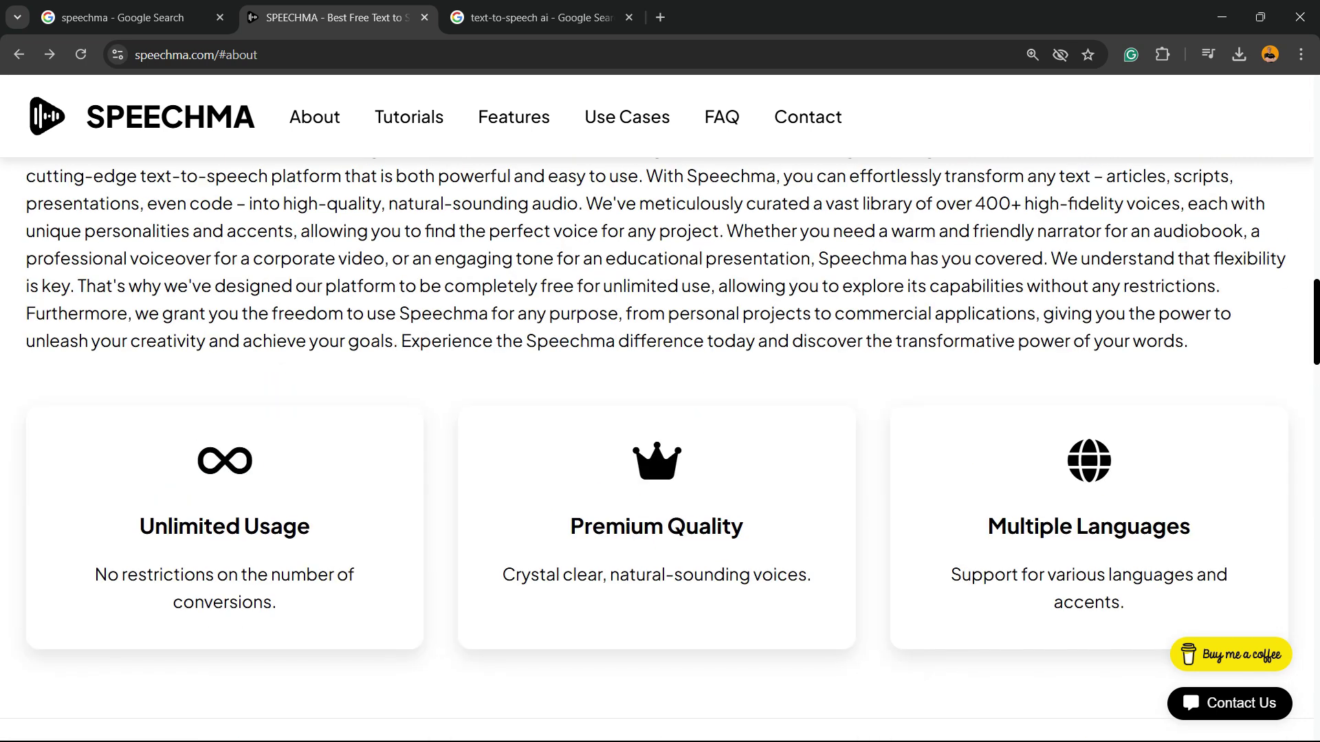
pyautogui.scroll(10, 660, 446)
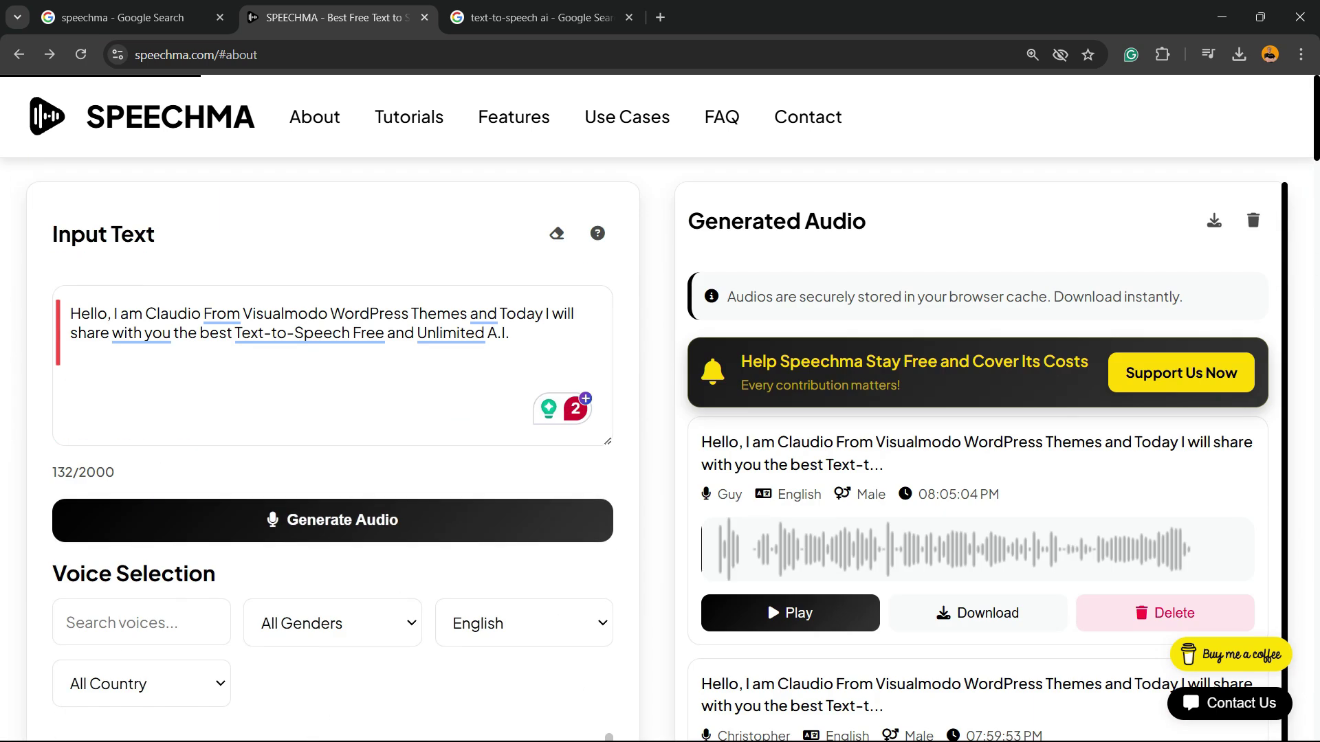